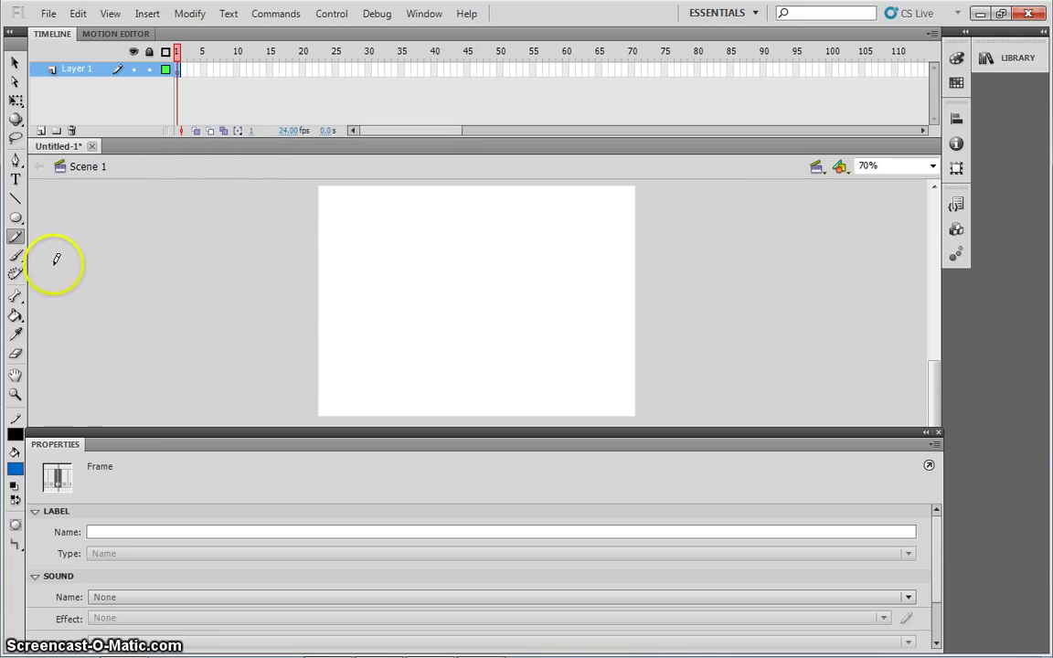
Draw two blue circles with the Oval Tool, one with a 4.15 outline and one with 18.20
{"action": "left_click", "coordinate": [15, 222]}
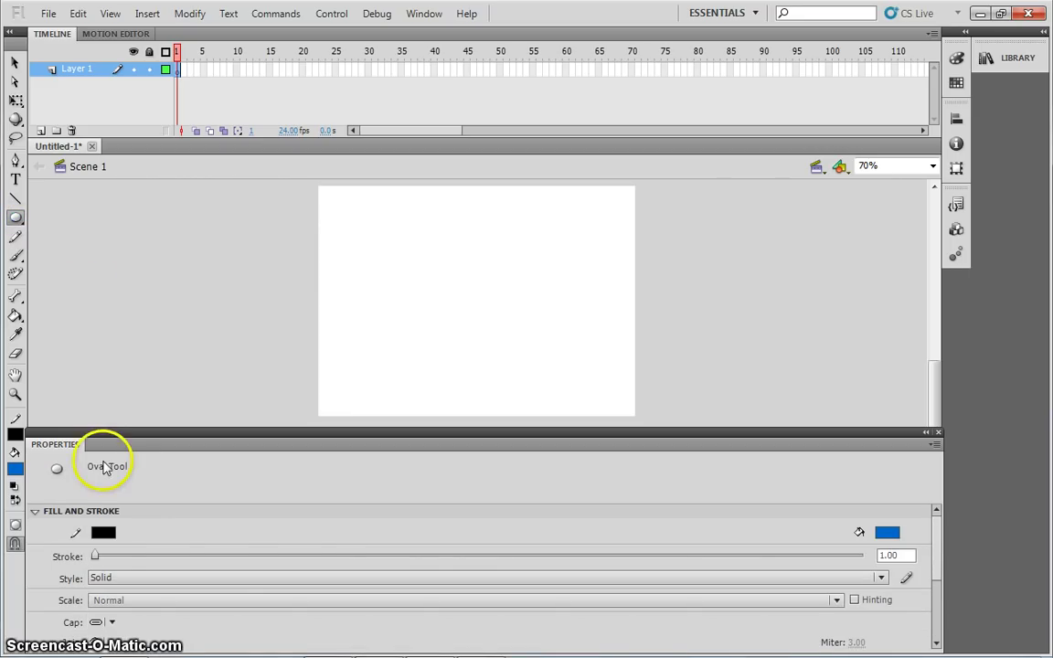
{"action": "left_click", "coordinate": [95, 556]}
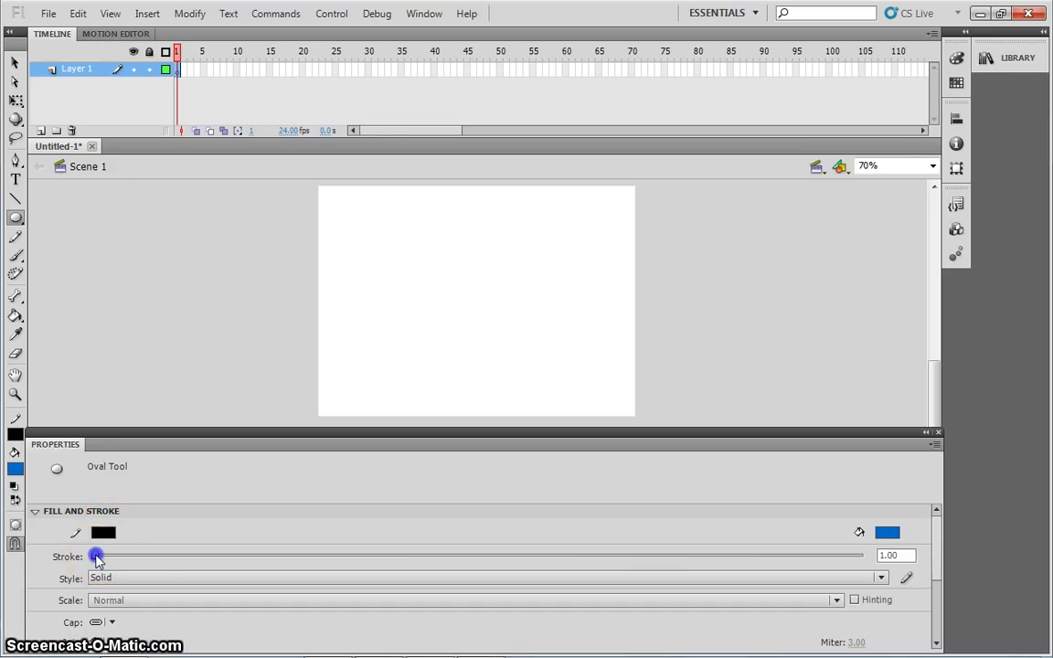
{"action": "left_click_drag", "start_coordinate": [96, 559], "coordinate": [101, 561]}
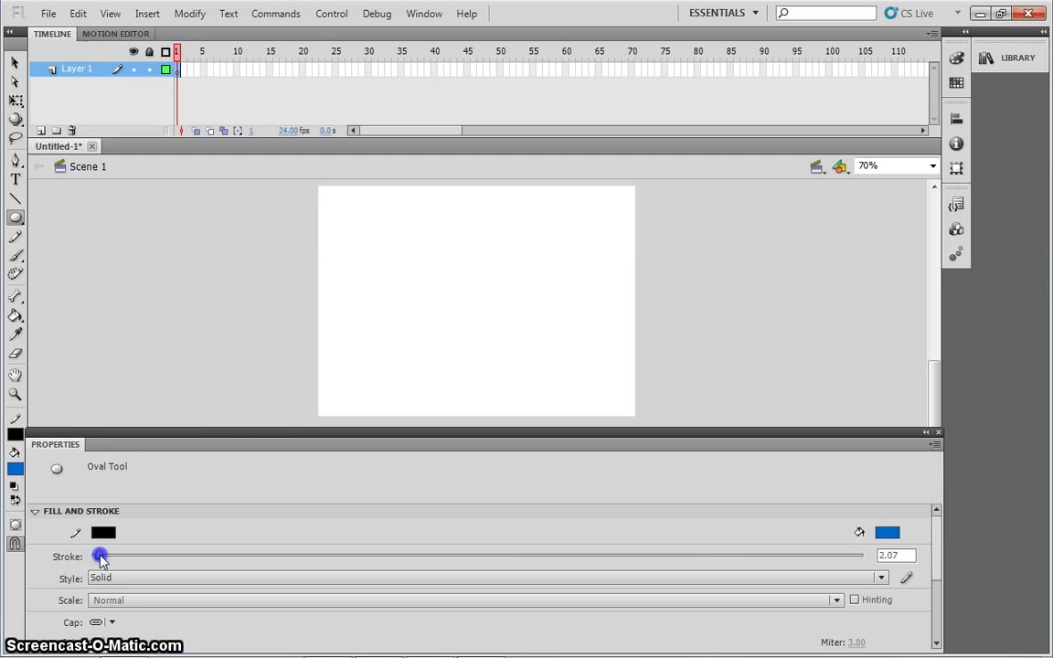
{"action": "left_click_drag", "start_coordinate": [104, 558], "coordinate": [108, 559]}
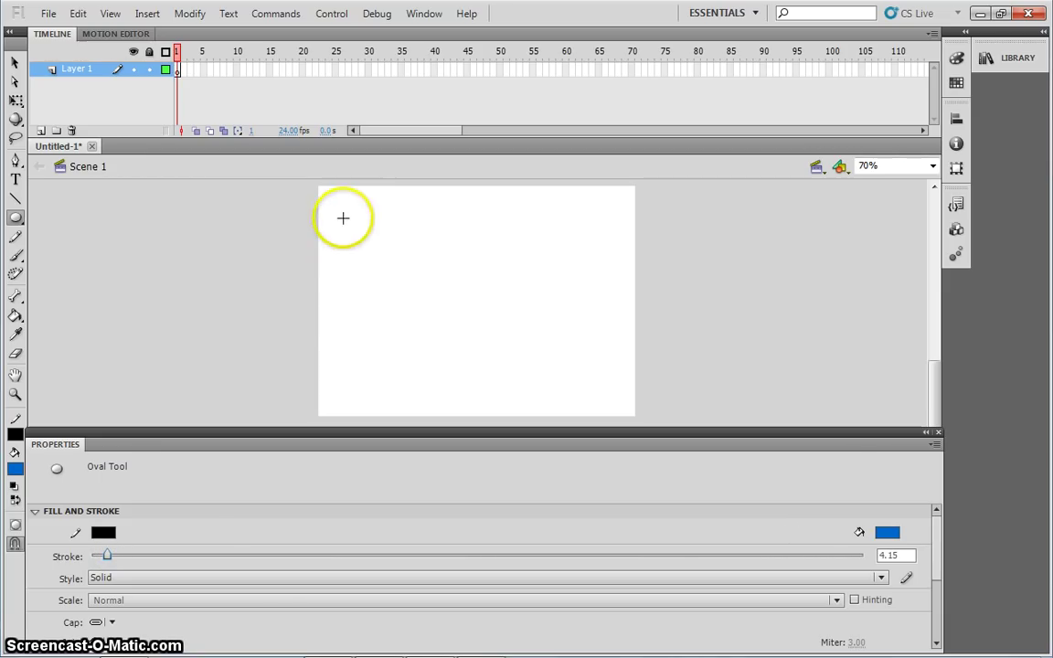
{"action": "left_click_drag", "start_coordinate": [343, 220], "coordinate": [407, 280]}
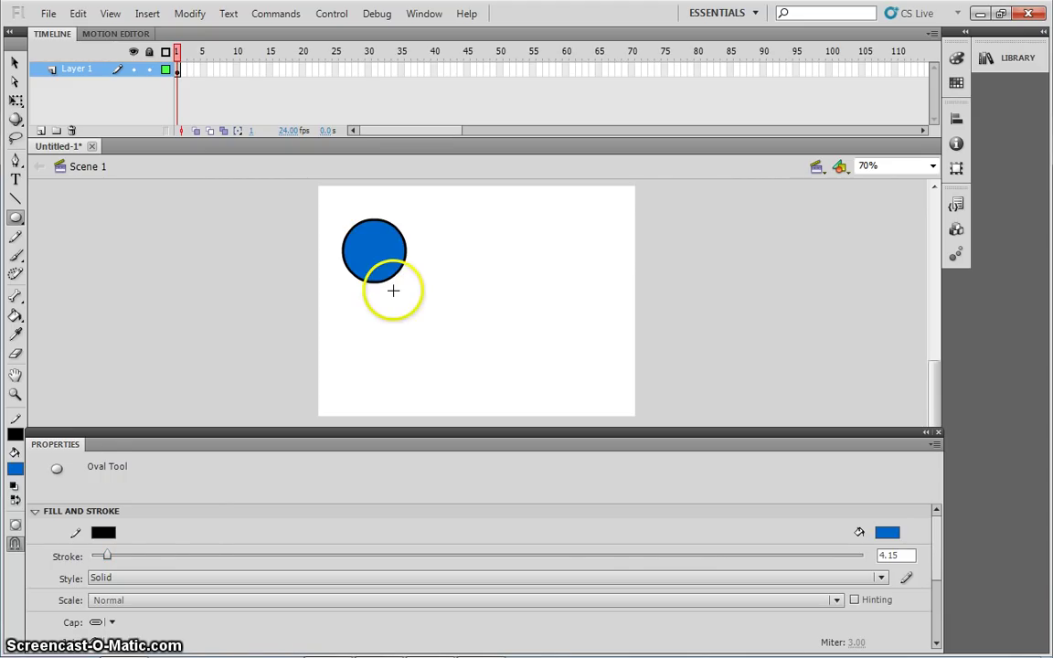
{"action": "left_click_drag", "start_coordinate": [107, 558], "coordinate": [161, 556]}
{"action": "mouse_move", "coordinate": [460, 245]}
{"action": "left_mouse_down"}
{"action": "mouse_move", "coordinate": [535, 306]}
{"action": "mouse_move", "coordinate": [544, 329]}
{"action": "left_mouse_up"}
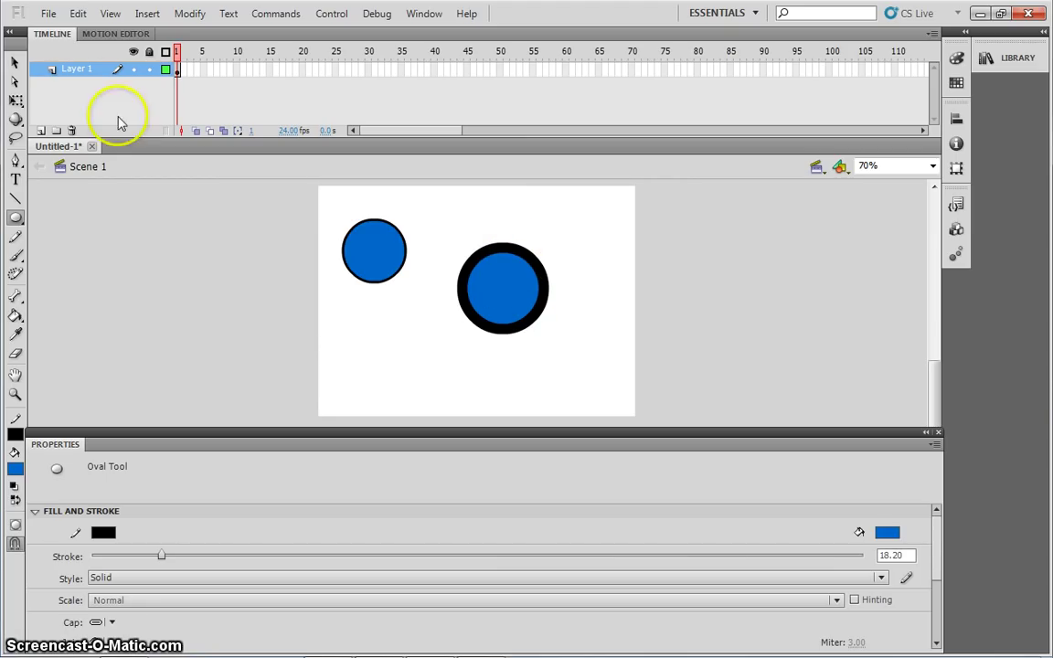
Undo both ovals from the Edit menu to clear the stage
{"action": "left_click", "coordinate": [77, 14]}
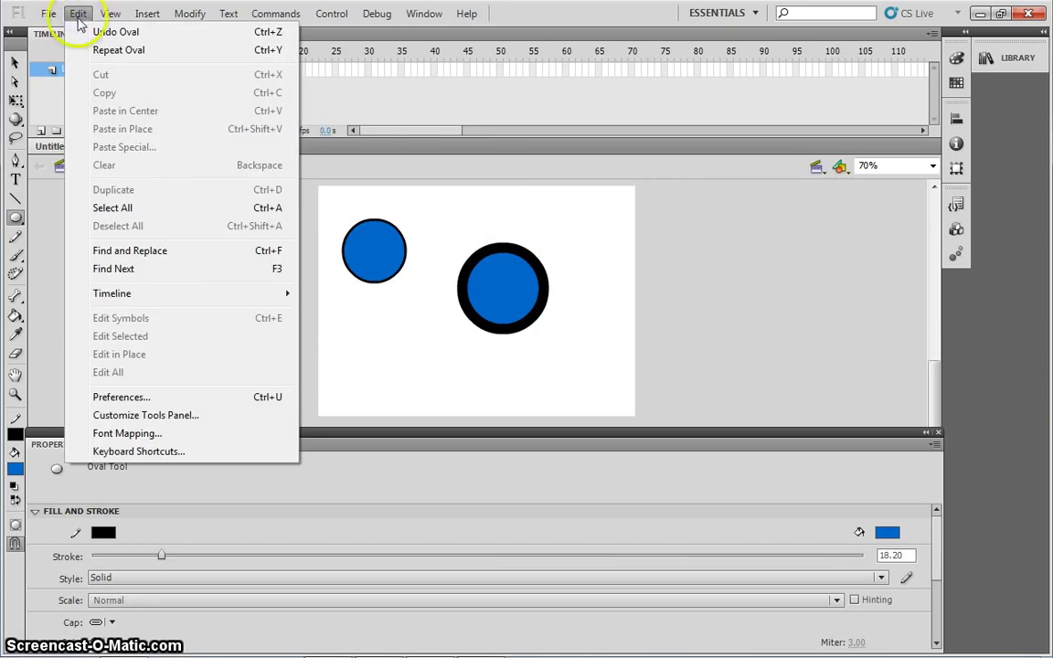
{"action": "left_click", "coordinate": [110, 34]}
{"action": "left_click", "coordinate": [78, 14]}
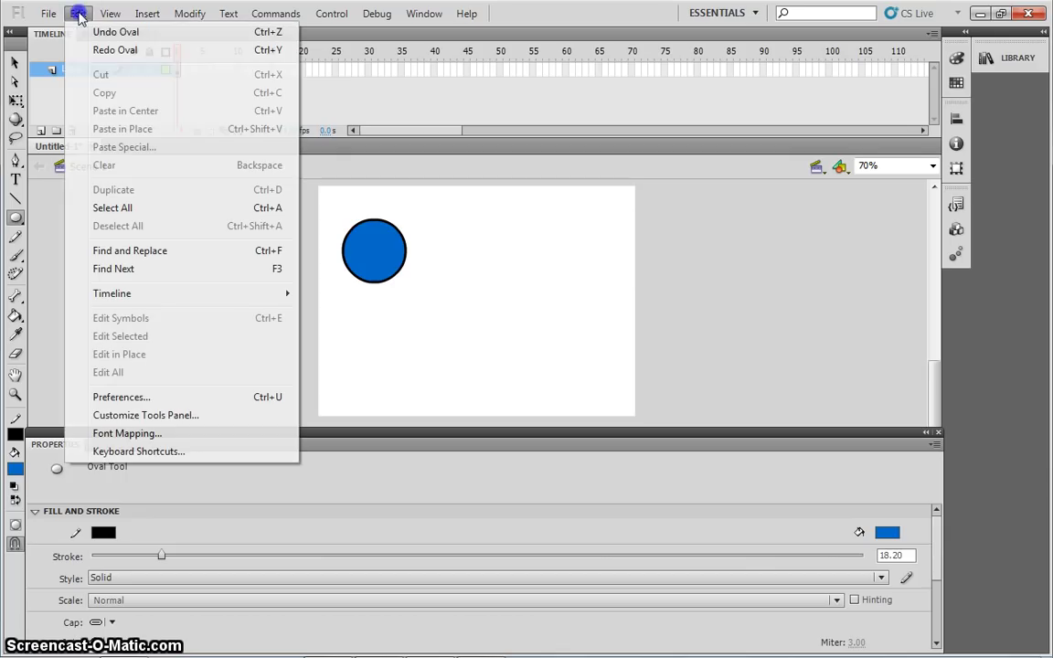
{"action": "left_click", "coordinate": [92, 33]}
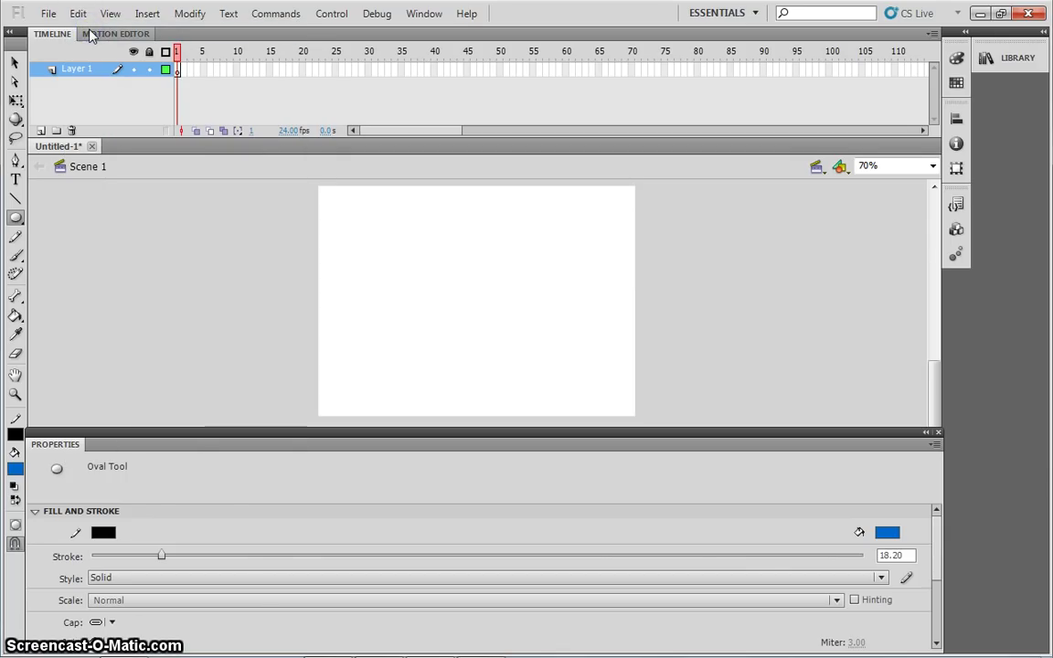
Keep the black outline colour and lower the stroke width to 5.35
{"action": "left_click", "coordinate": [105, 537]}
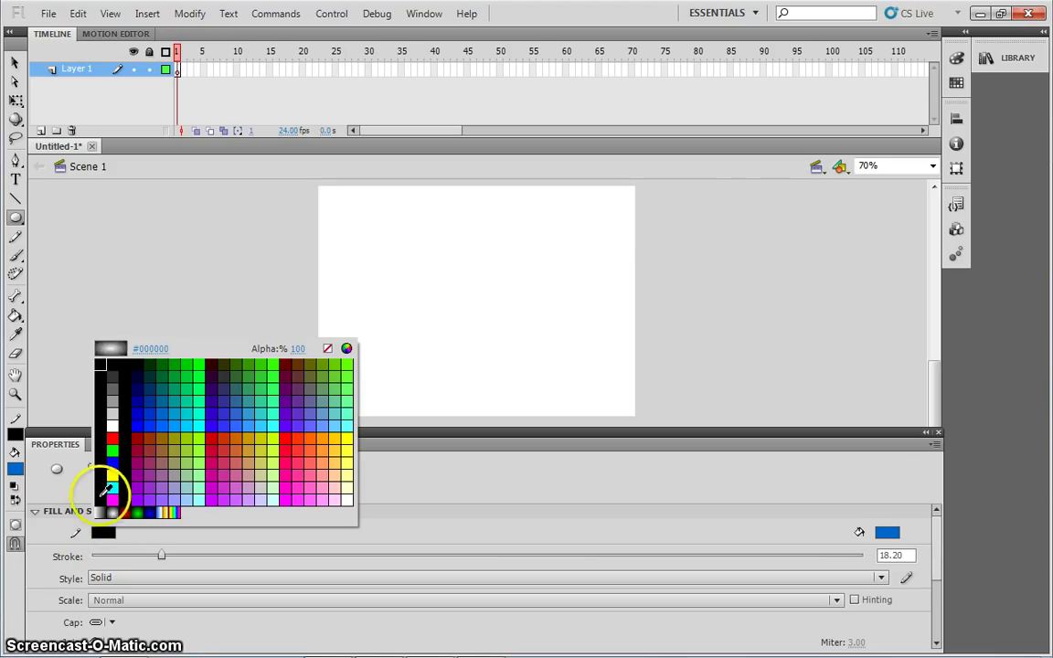
{"action": "left_click", "coordinate": [102, 487]}
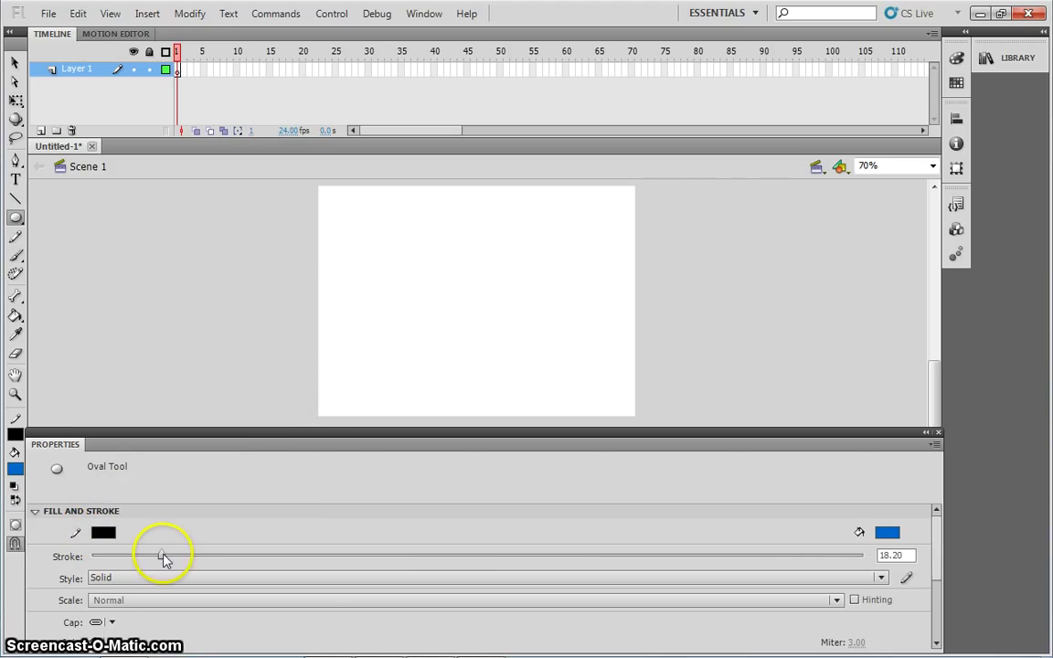
{"action": "left_click_drag", "start_coordinate": [163, 556], "coordinate": [113, 557]}
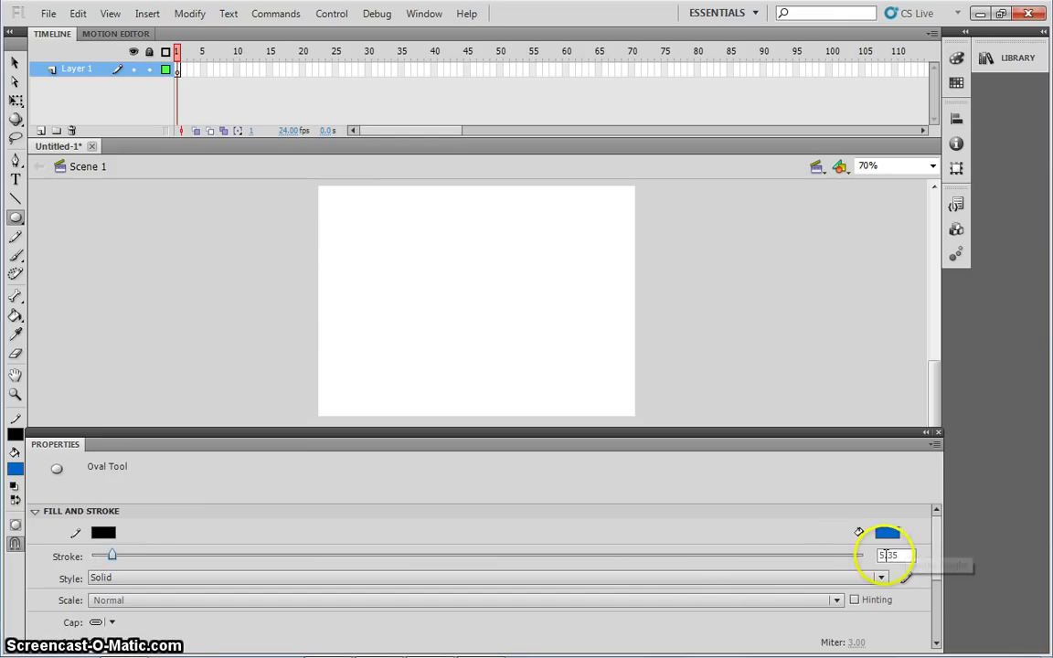
Shift-drag a perfect circle with a 5.35 outline near the stage's top left
{"action": "left_click", "coordinate": [343, 227]}
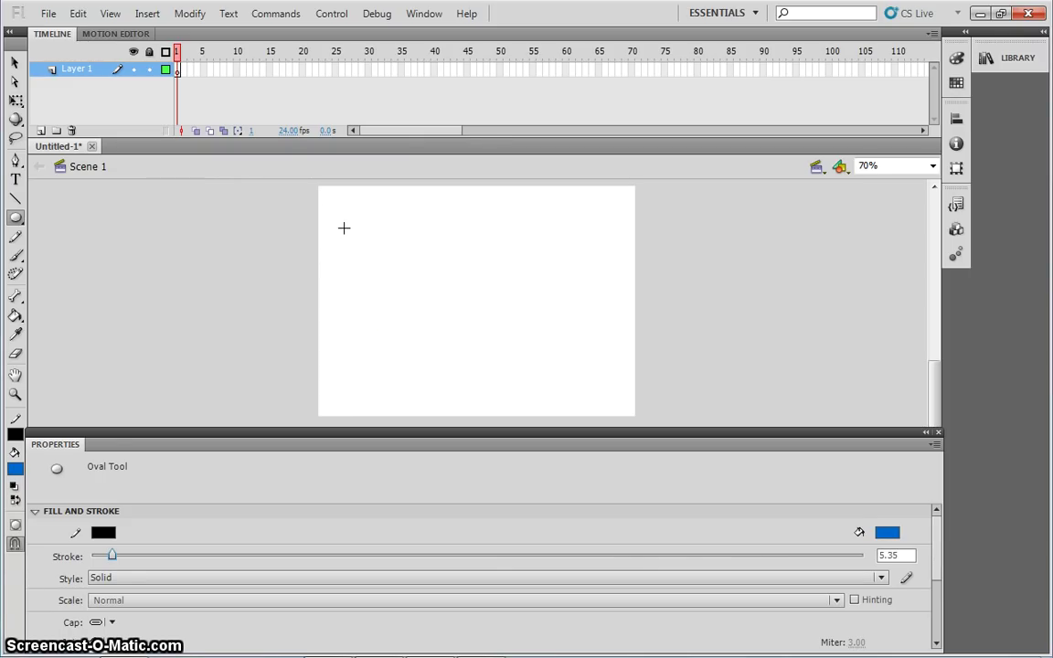
{"action": "left_click", "coordinate": [344, 228]}
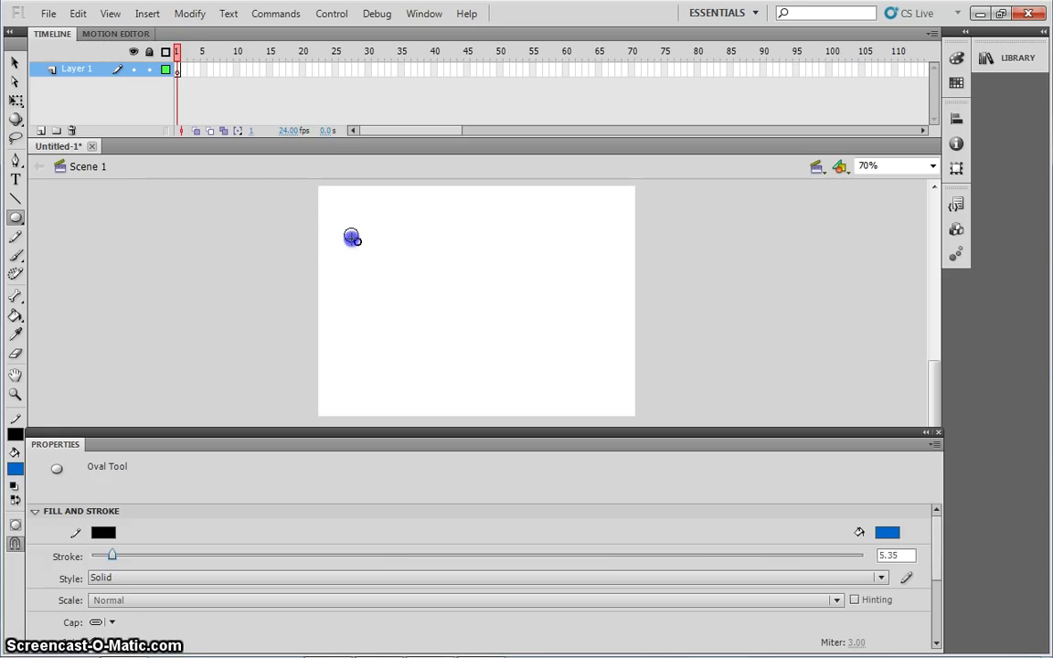
{"action": "mouse_move", "coordinate": [352, 237]}
{"action": "left_mouse_down"}
{"action": "mouse_move", "coordinate": [397, 280]}
{"action": "mouse_move", "coordinate": [402, 256]}
{"action": "mouse_move", "coordinate": [388, 247]}
{"action": "left_mouse_up"}
{"action": "key", "text": "shift"}
{"action": "left_click", "coordinate": [433, 306]}
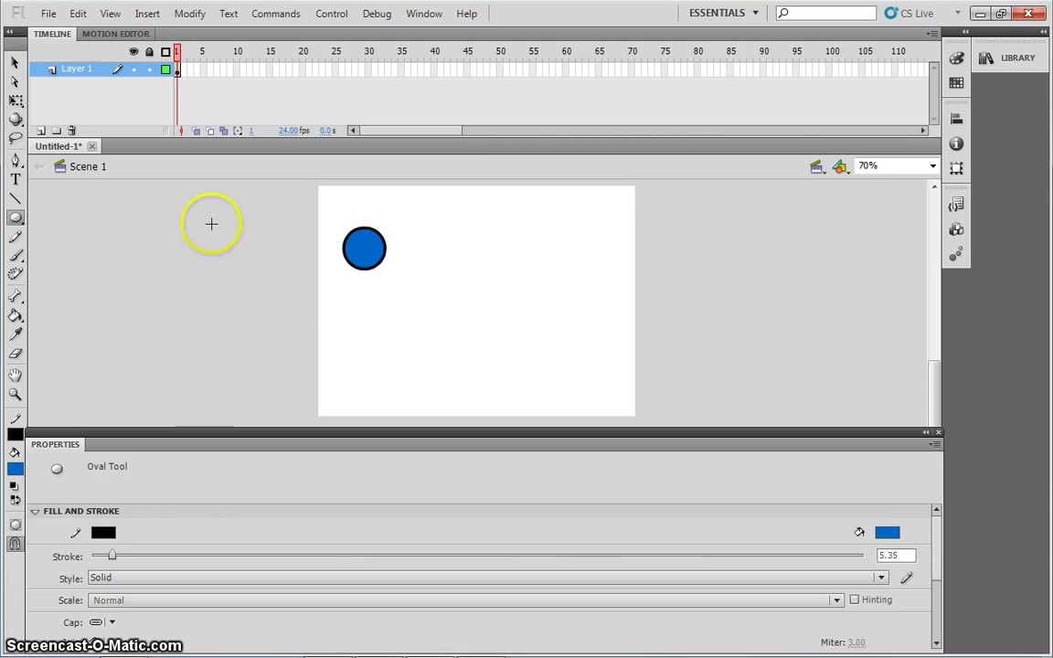
Select the circle's blue fill and delete it, leaving only a black ring
{"action": "left_click", "coordinate": [15, 64]}
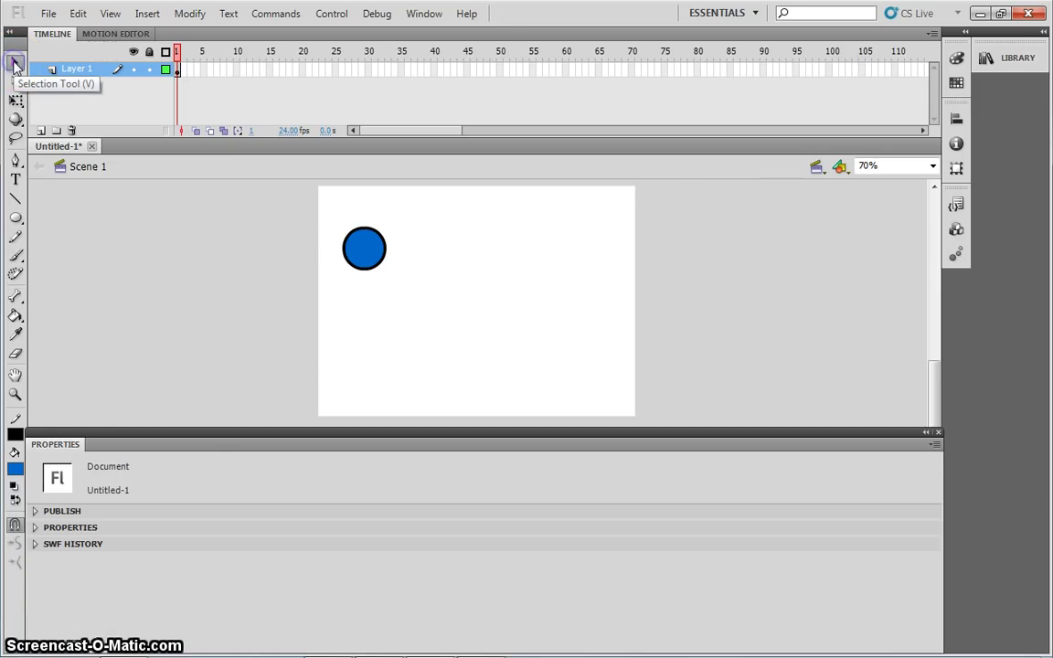
{"action": "left_click", "coordinate": [360, 257]}
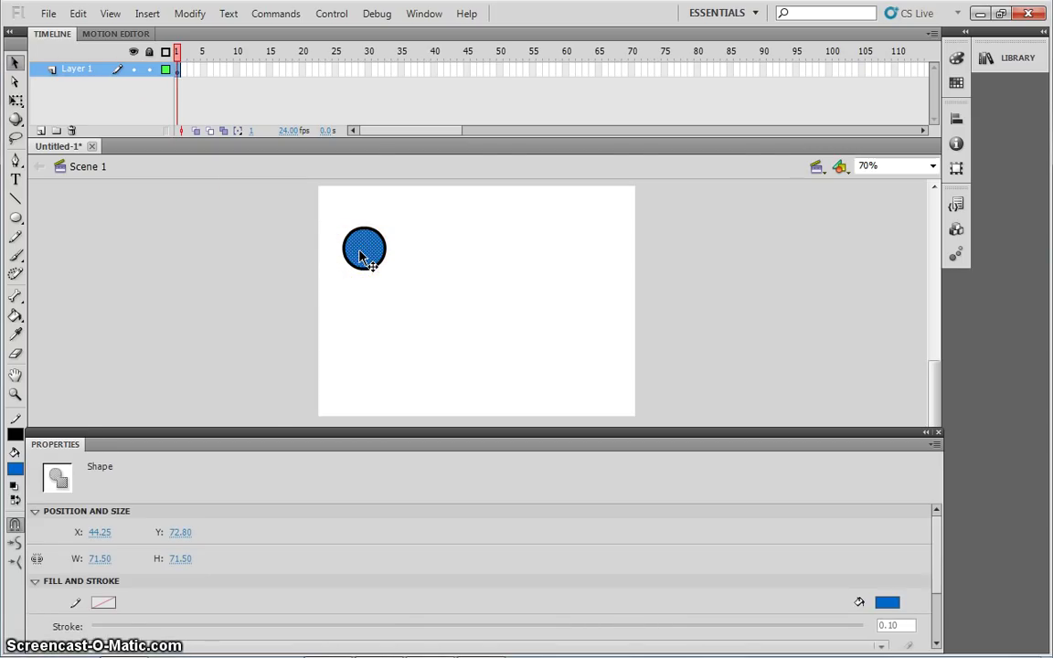
{"action": "key", "text": "Delete"}
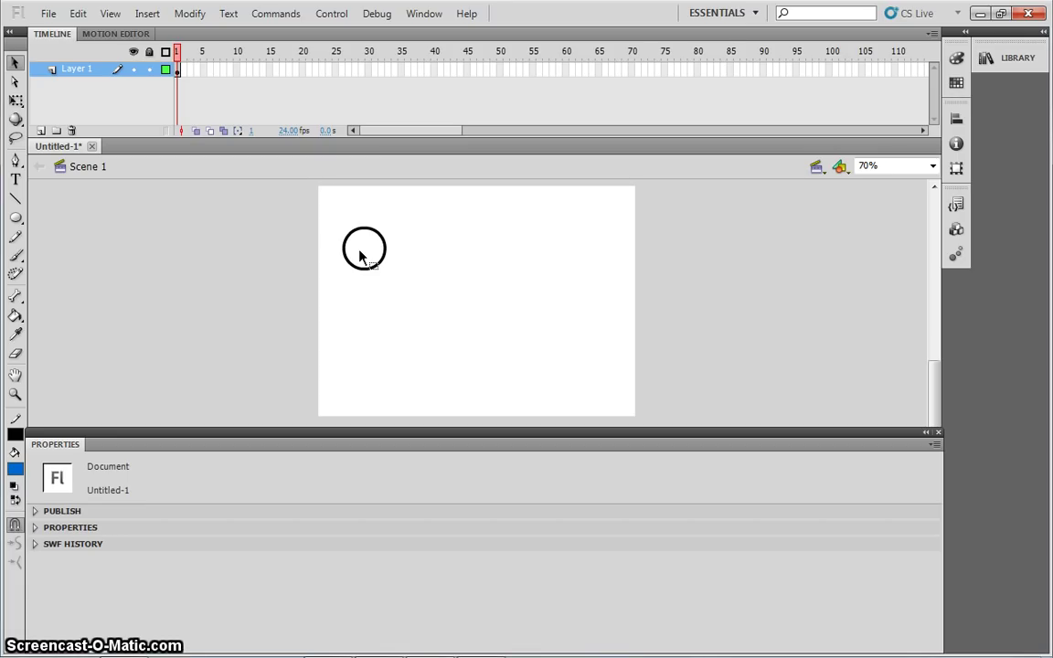
With the Pencil Tool, draw the body line, legs and arms beneath the ring head
{"action": "left_click", "coordinate": [15, 240]}
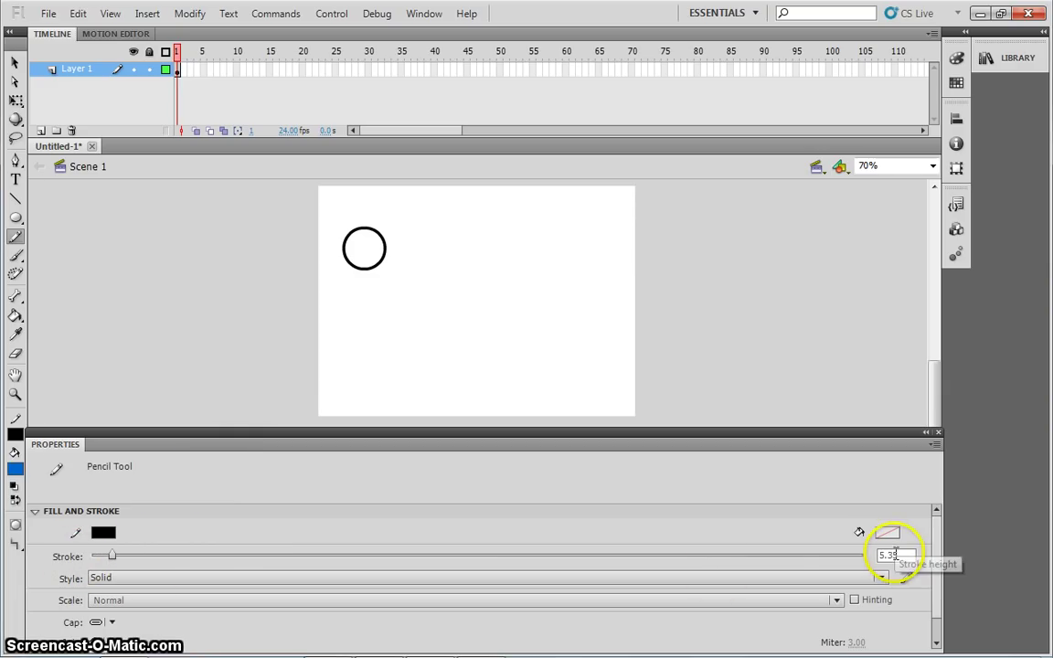
{"action": "left_click", "coordinate": [366, 264]}
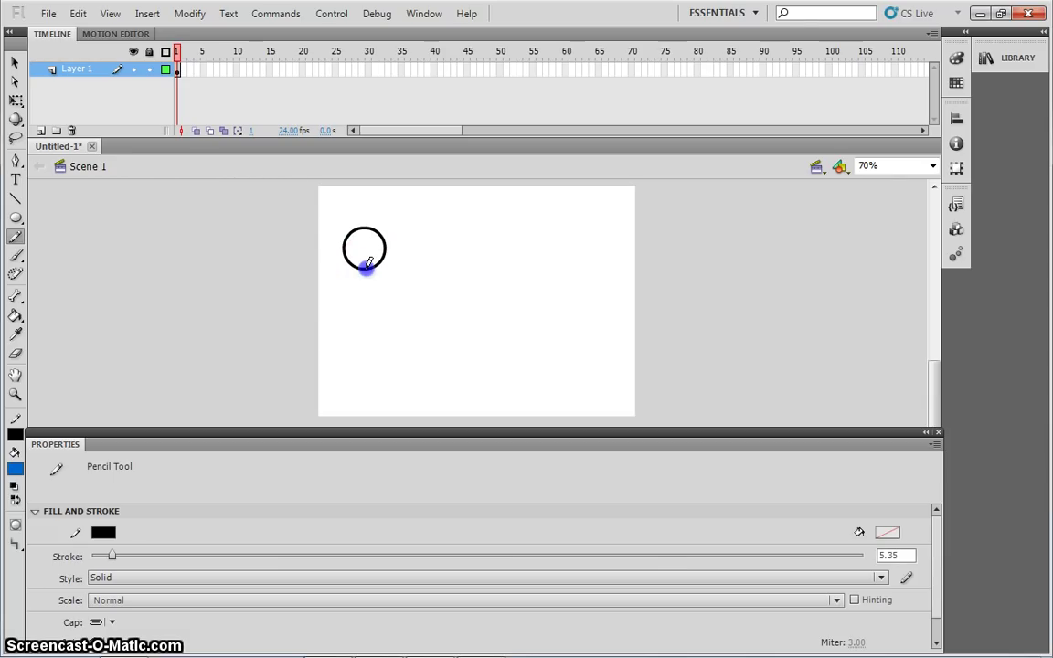
{"action": "left_click_drag", "start_coordinate": [367, 265], "coordinate": [359, 340]}
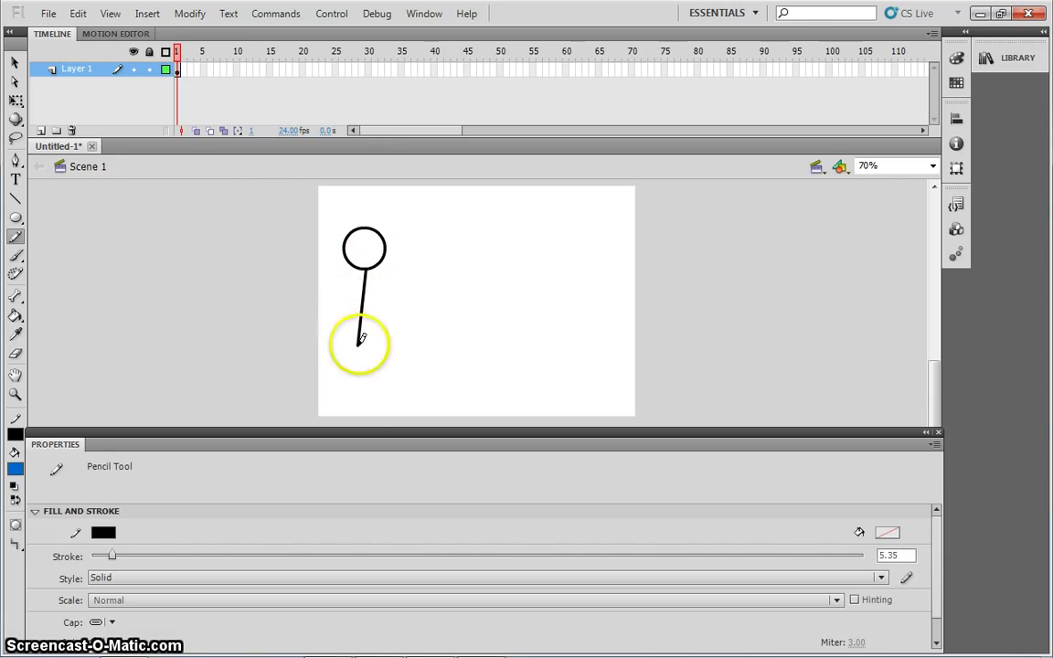
{"action": "mouse_move", "coordinate": [357, 344]}
{"action": "left_mouse_down"}
{"action": "mouse_move", "coordinate": [337, 381]}
{"action": "mouse_move", "coordinate": [359, 344]}
{"action": "mouse_move", "coordinate": [375, 376]}
{"action": "mouse_move", "coordinate": [358, 343]}
{"action": "mouse_move", "coordinate": [380, 385]}
{"action": "left_mouse_up"}
{"action": "mouse_move", "coordinate": [339, 311]}
{"action": "left_mouse_down"}
{"action": "mouse_move", "coordinate": [365, 295]}
{"action": "mouse_move", "coordinate": [388, 315]}
{"action": "left_mouse_up"}
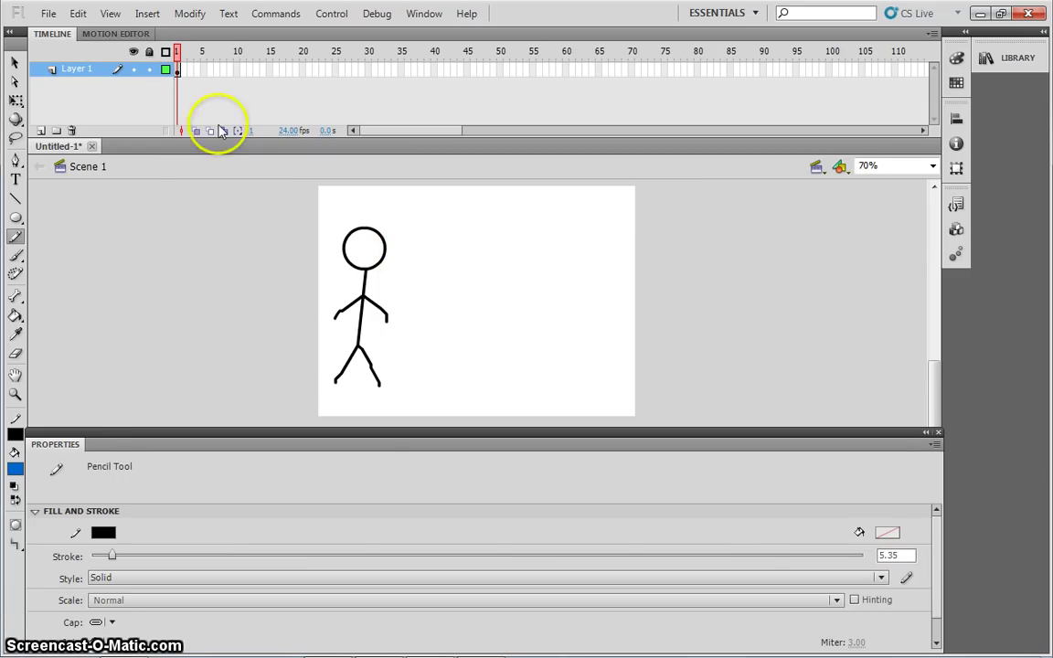
{"action": "left_click", "coordinate": [180, 76]}
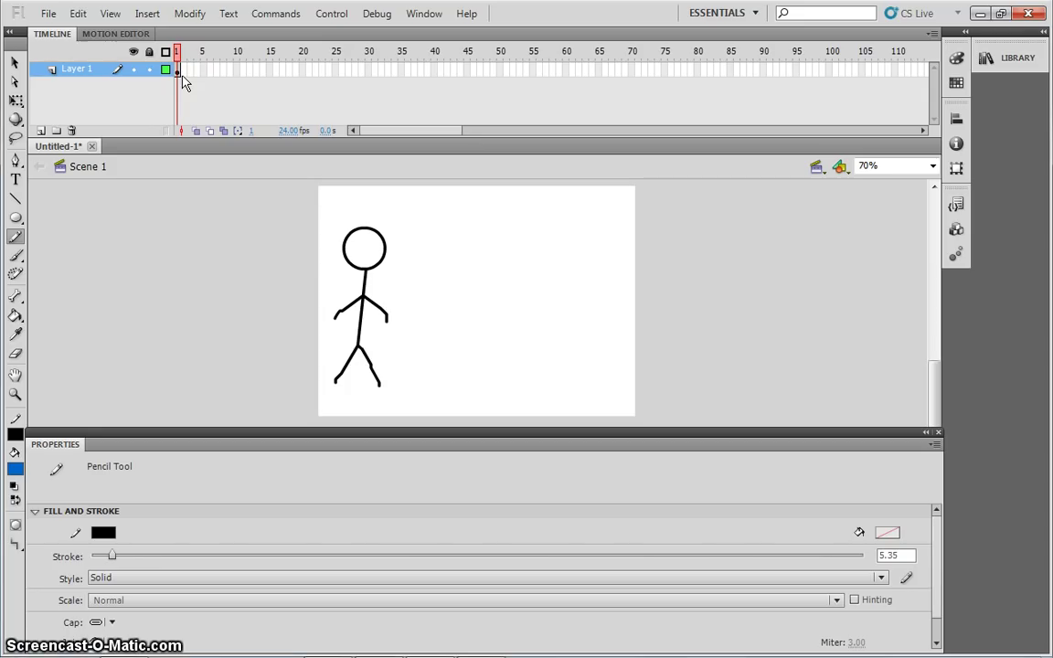
{"action": "left_click", "coordinate": [14, 62]}
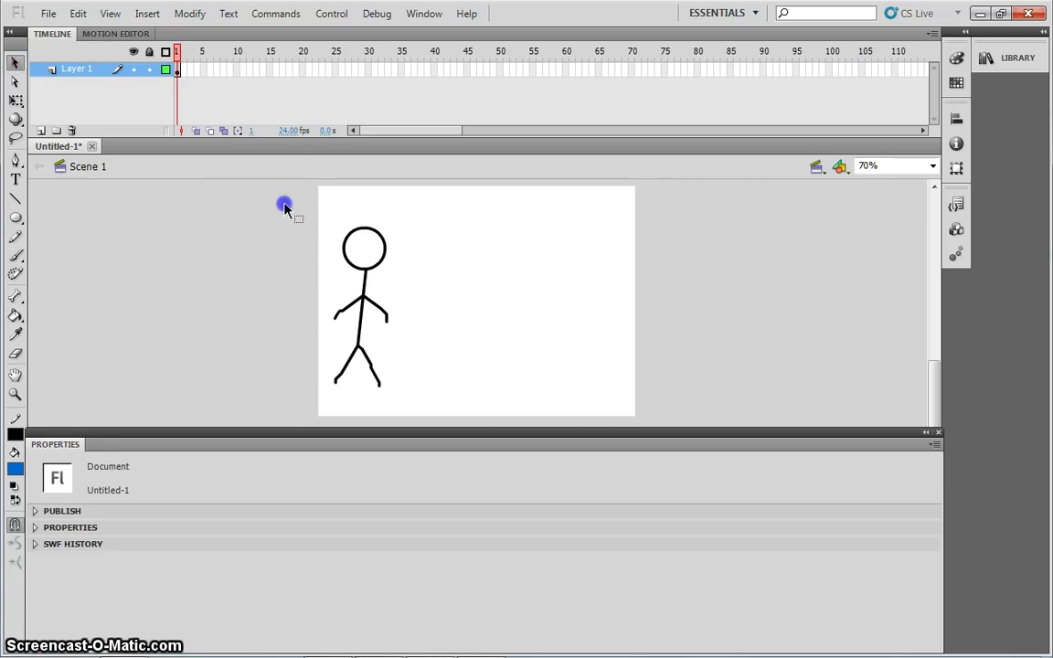
{"action": "left_click_drag", "start_coordinate": [284, 205], "coordinate": [438, 413]}
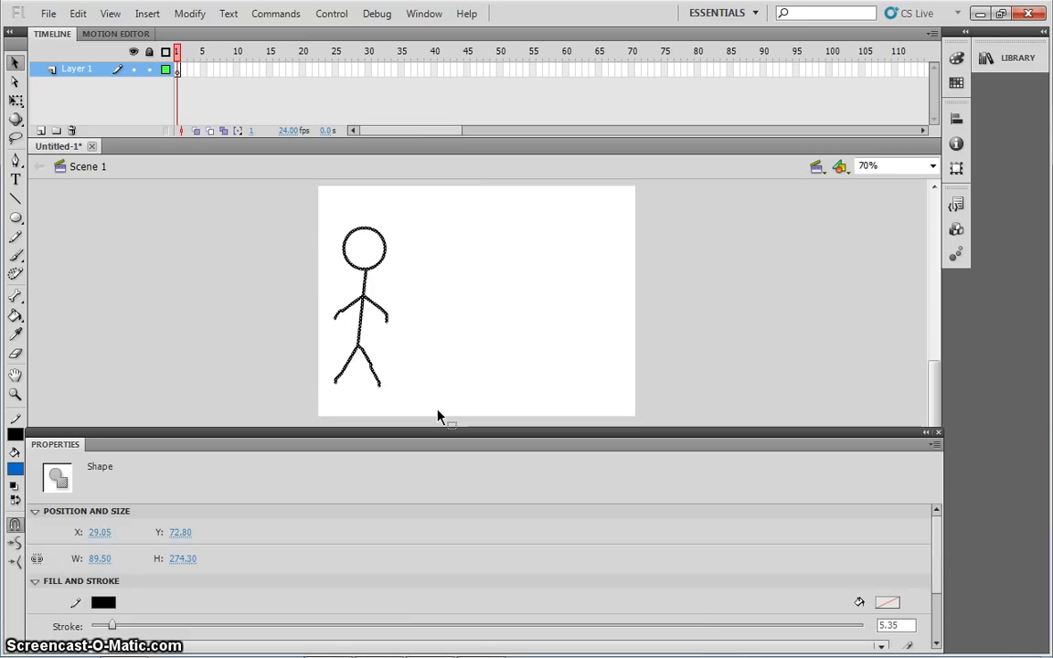
{"action": "key", "text": "Delete"}
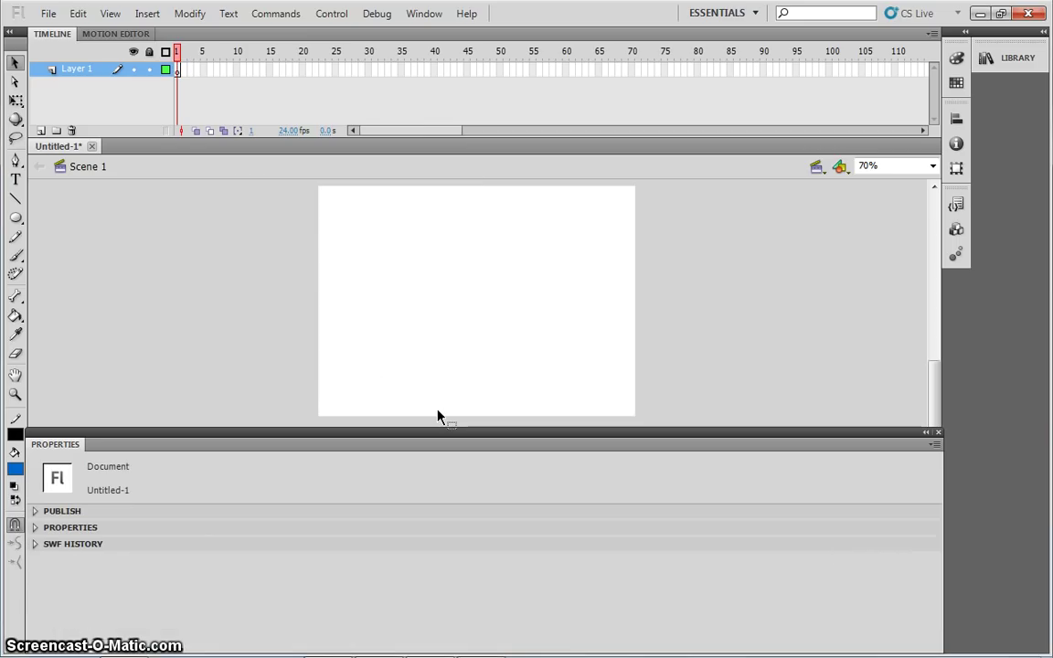
{"action": "left_click", "coordinate": [178, 72]}
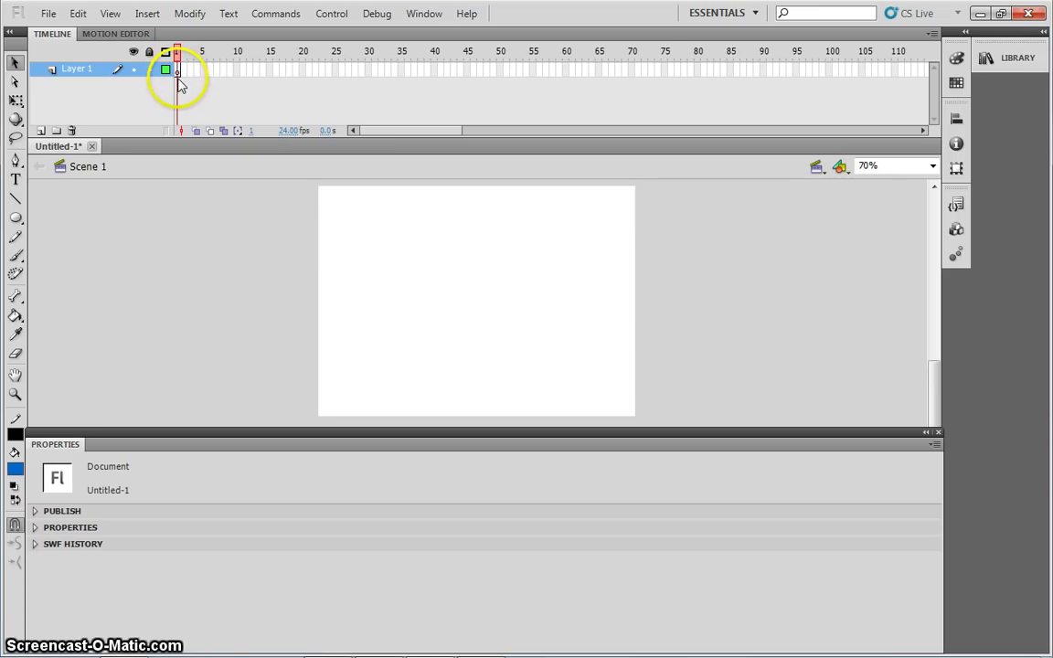
{"action": "left_click", "coordinate": [79, 14]}
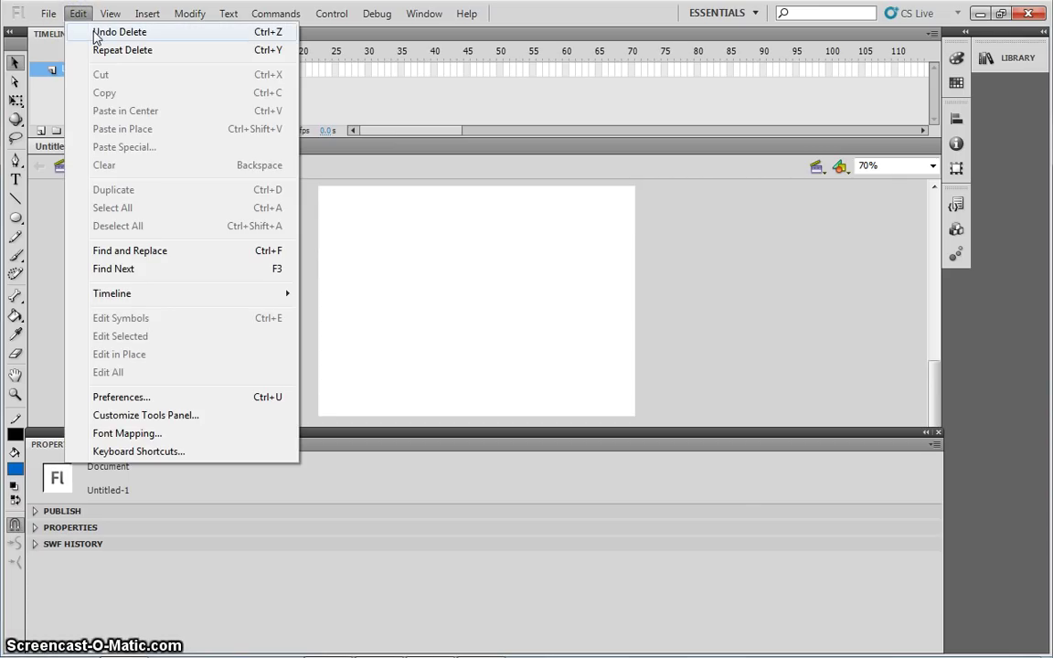
{"action": "left_click", "coordinate": [95, 33]}
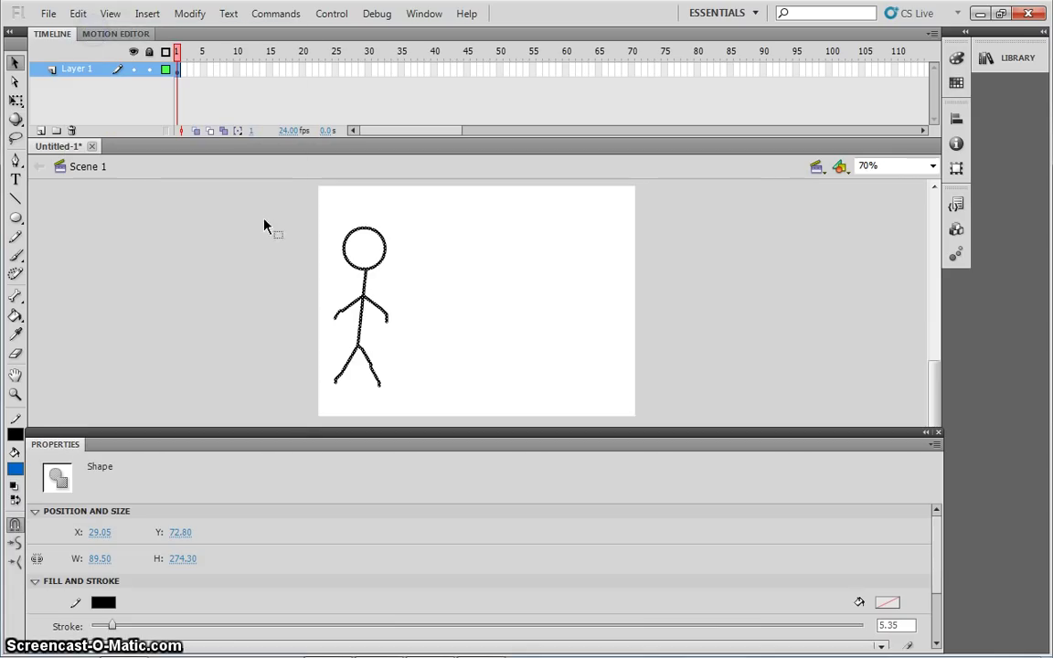
{"action": "left_click", "coordinate": [430, 298]}
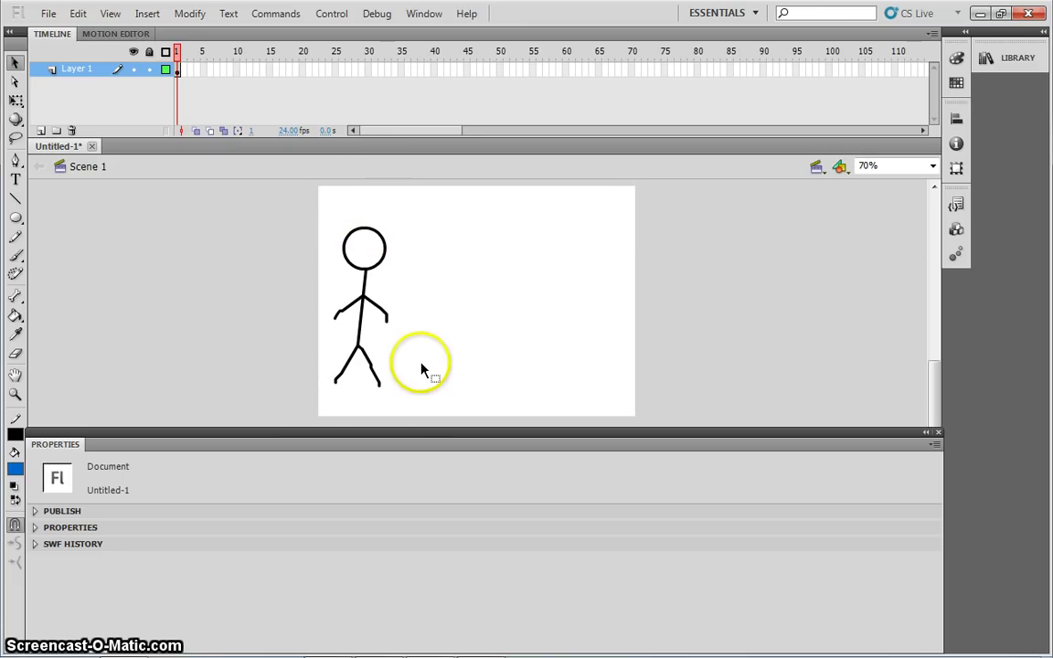
Insert a keyframe at frame 2 of Layer 1 and move the playhead to frame 2
{"action": "left_click", "coordinate": [186, 70]}
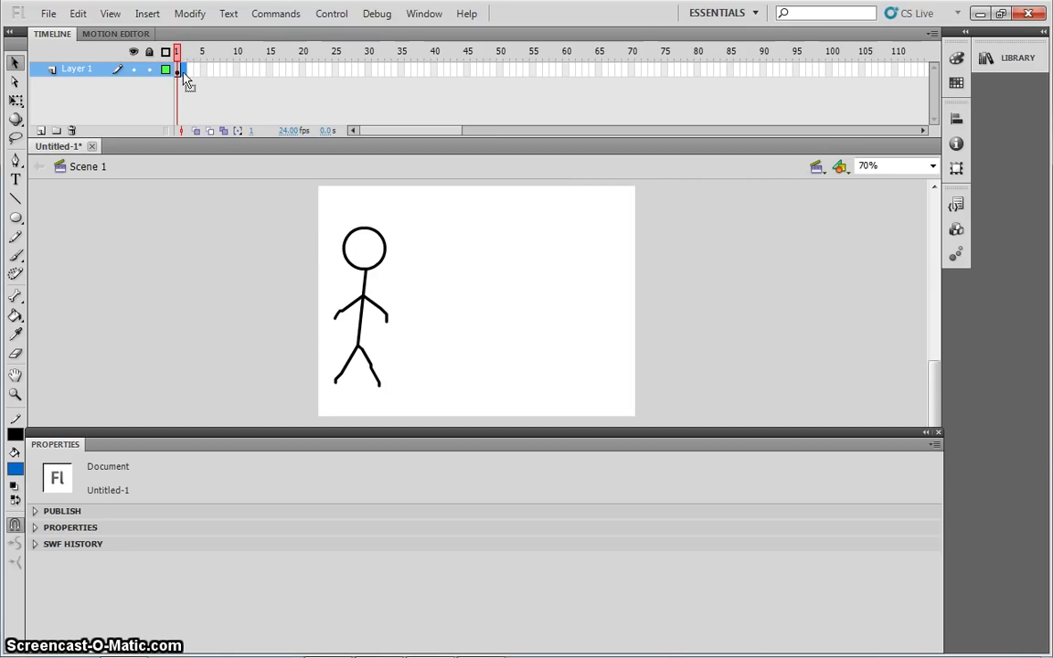
{"action": "right_click", "coordinate": [183, 71]}
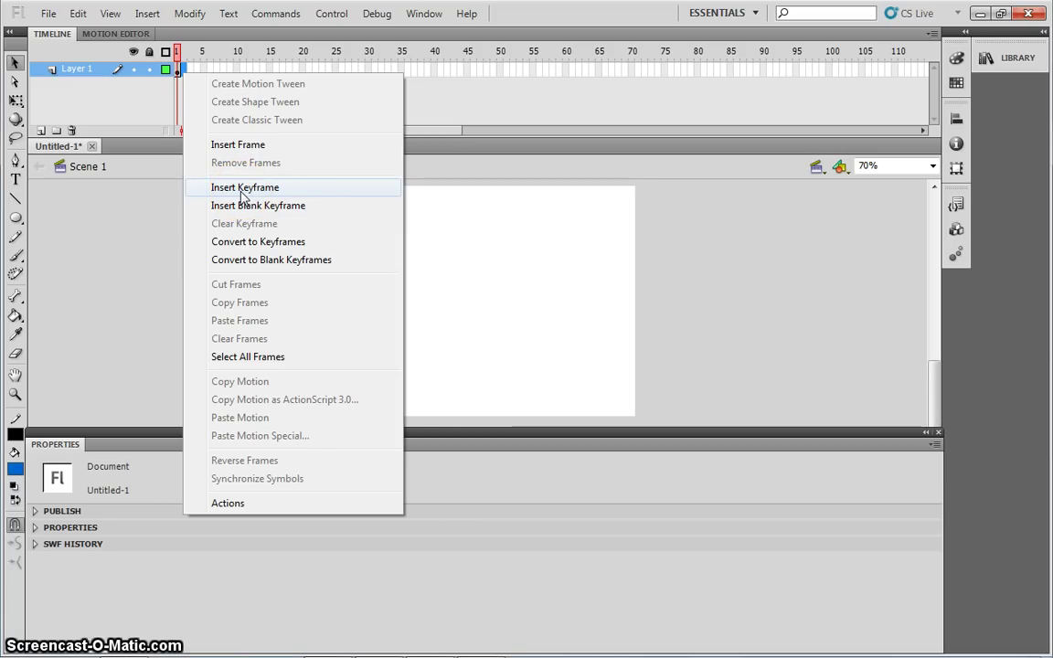
{"action": "left_click", "coordinate": [245, 188]}
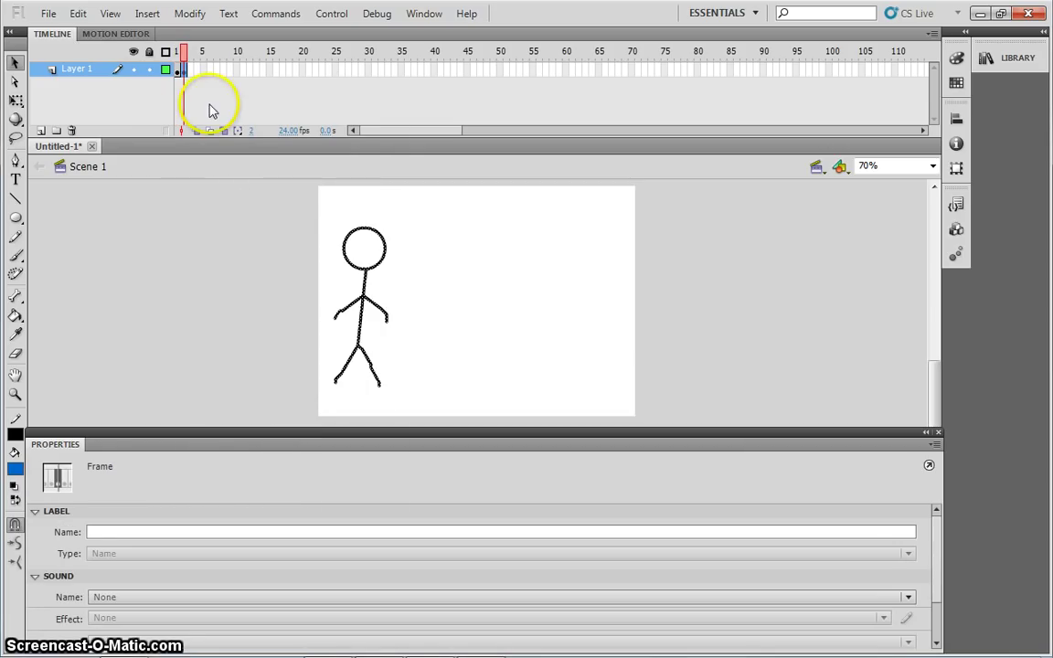
{"action": "left_click", "coordinate": [179, 52]}
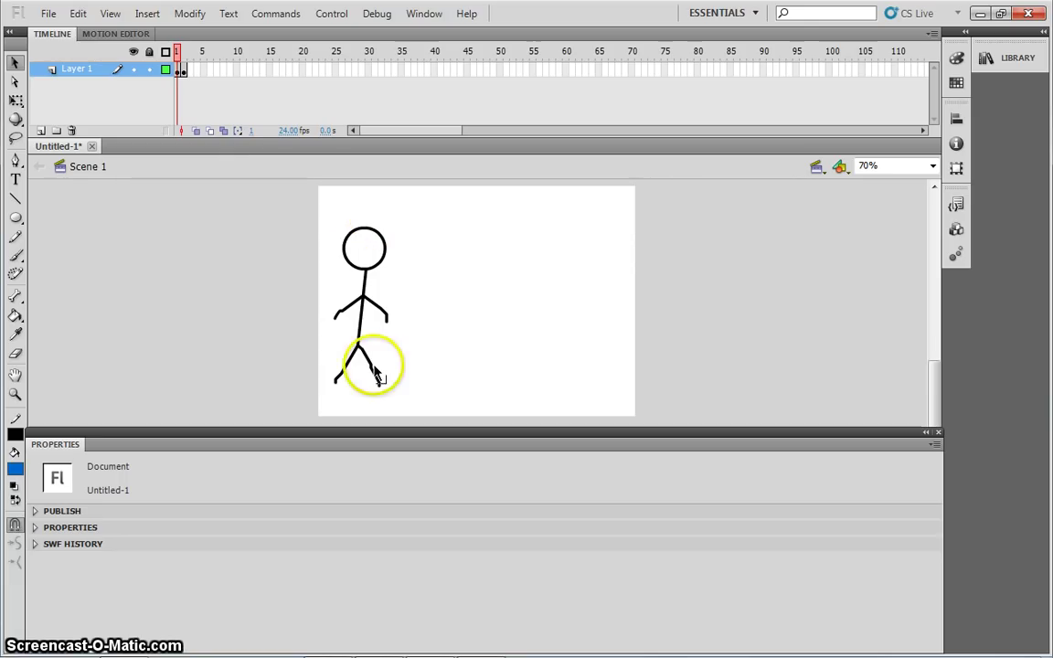
{"action": "left_click", "coordinate": [186, 53]}
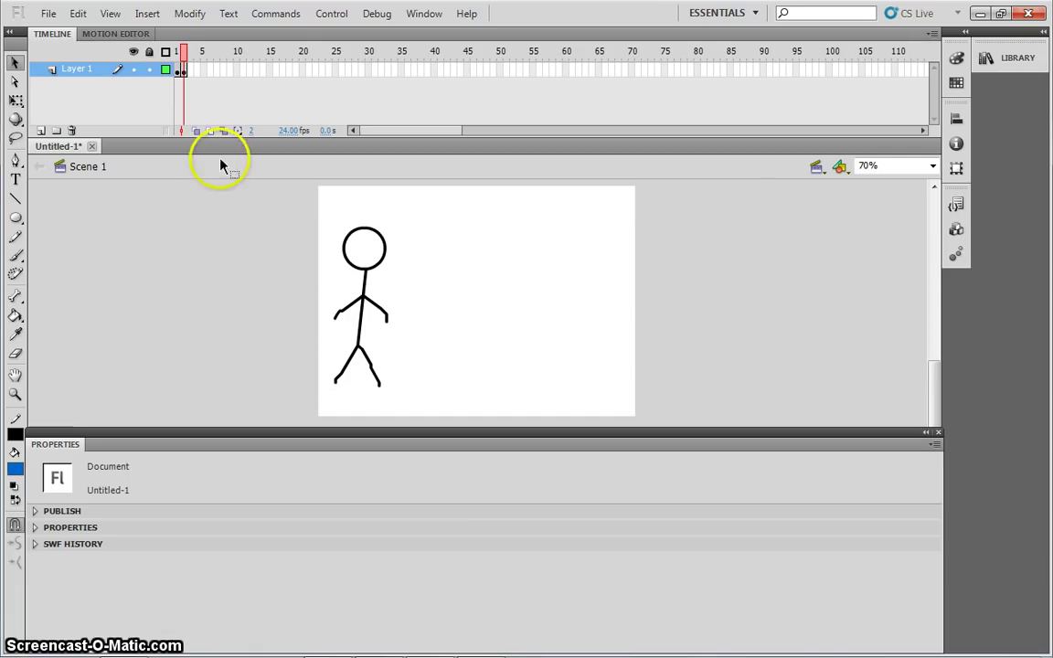
On frame 2, drag the leg ends and midpoints into a bent-knee stride, then select the figure
{"action": "left_click", "coordinate": [183, 50]}
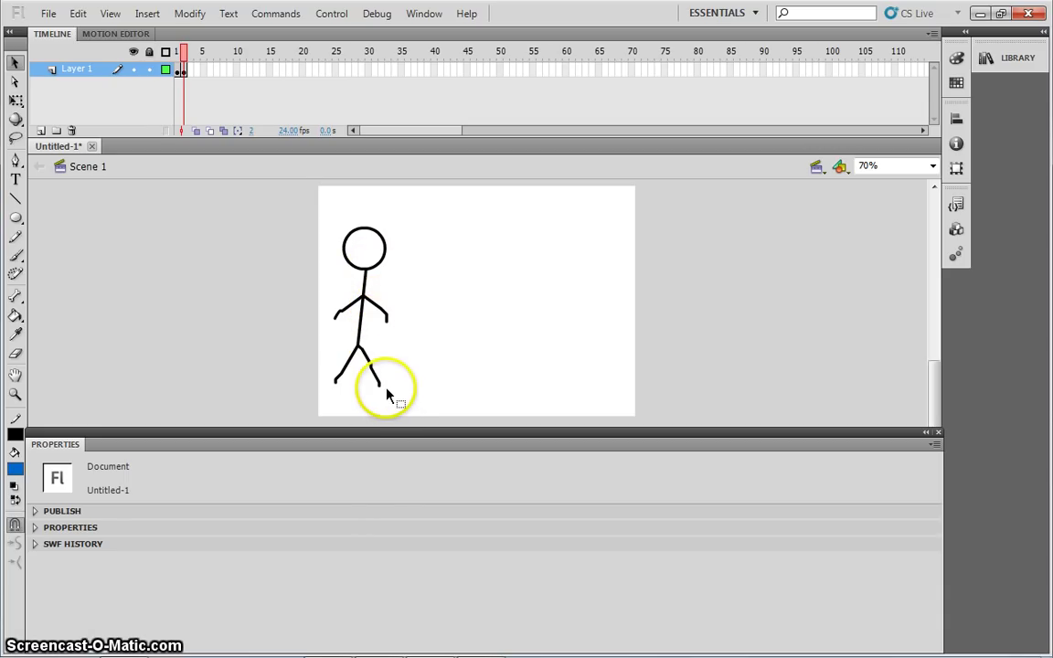
{"action": "left_click_drag", "start_coordinate": [385, 394], "coordinate": [371, 355]}
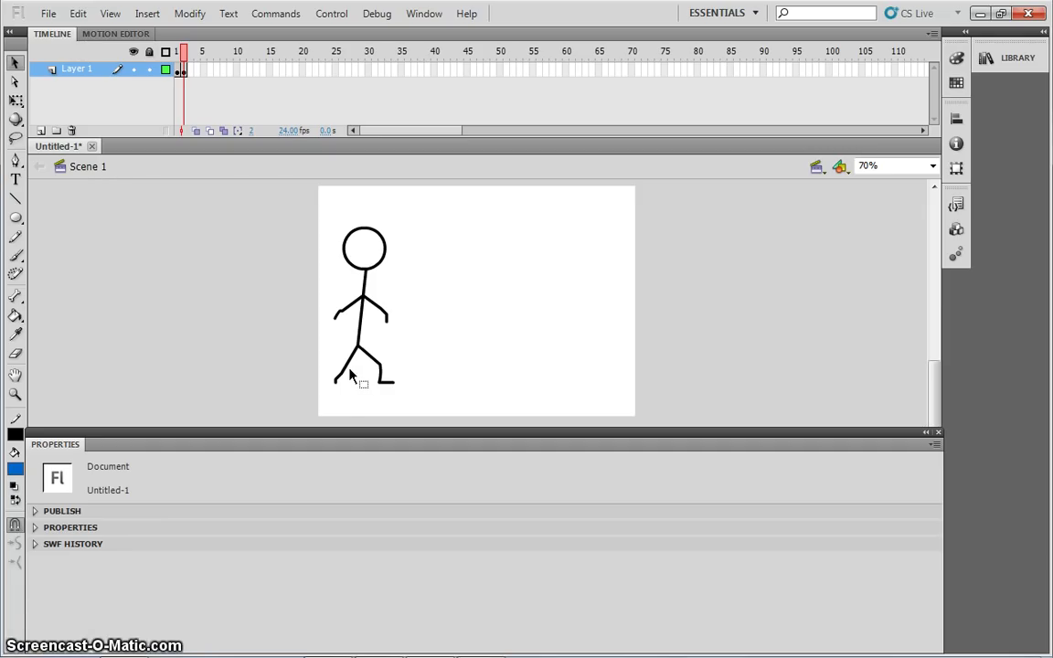
{"action": "left_click_drag", "start_coordinate": [348, 369], "coordinate": [350, 375]}
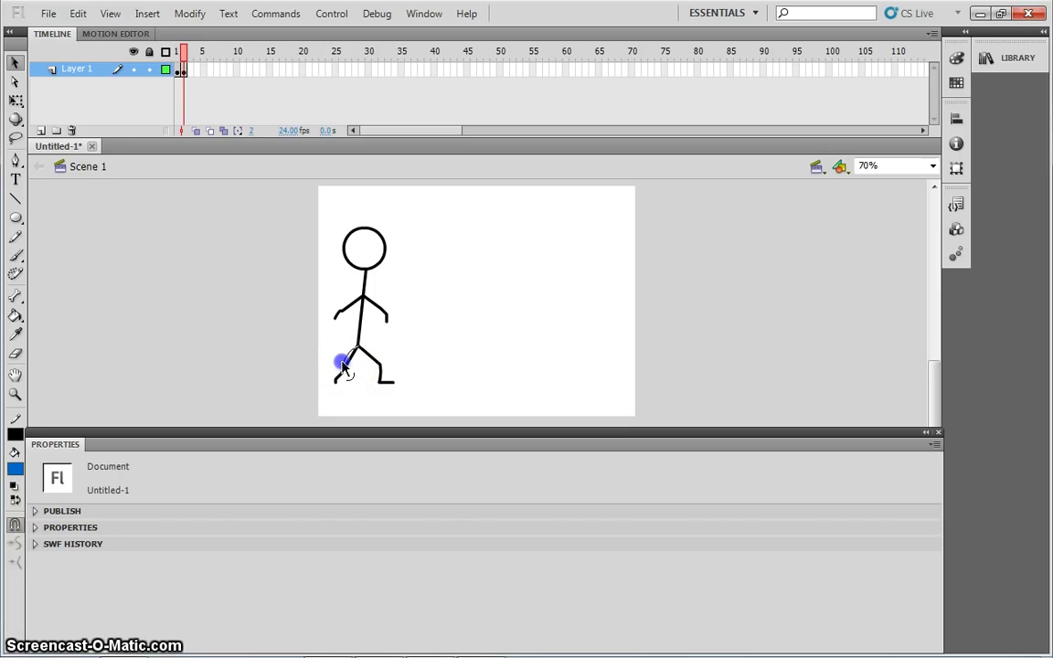
{"action": "left_click_drag", "start_coordinate": [342, 366], "coordinate": [342, 369]}
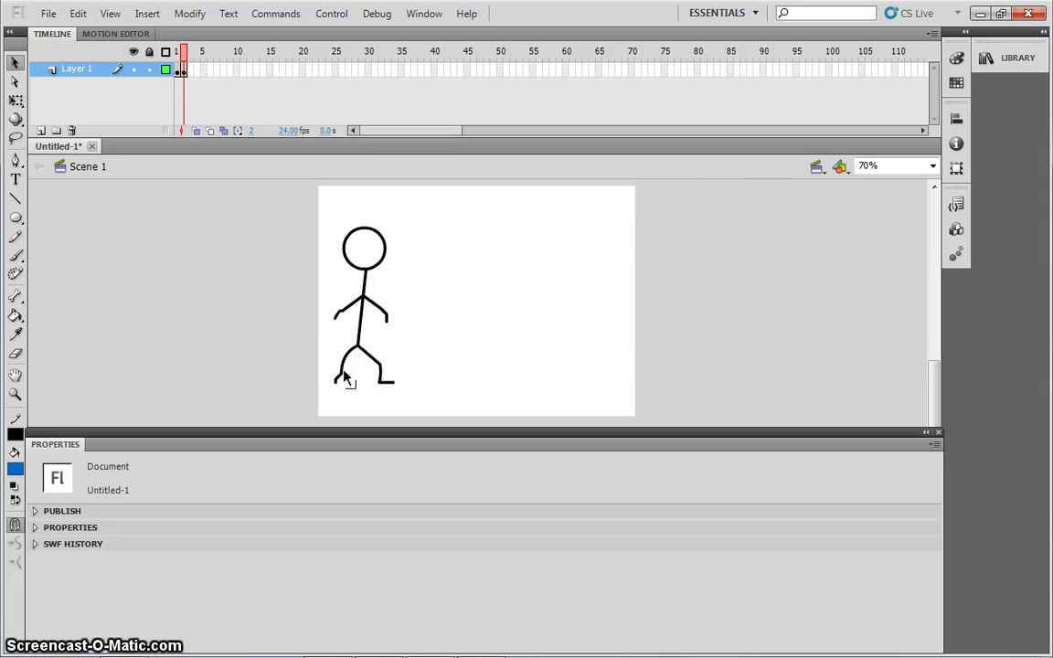
{"action": "left_click_drag", "start_coordinate": [343, 375], "coordinate": [329, 365]}
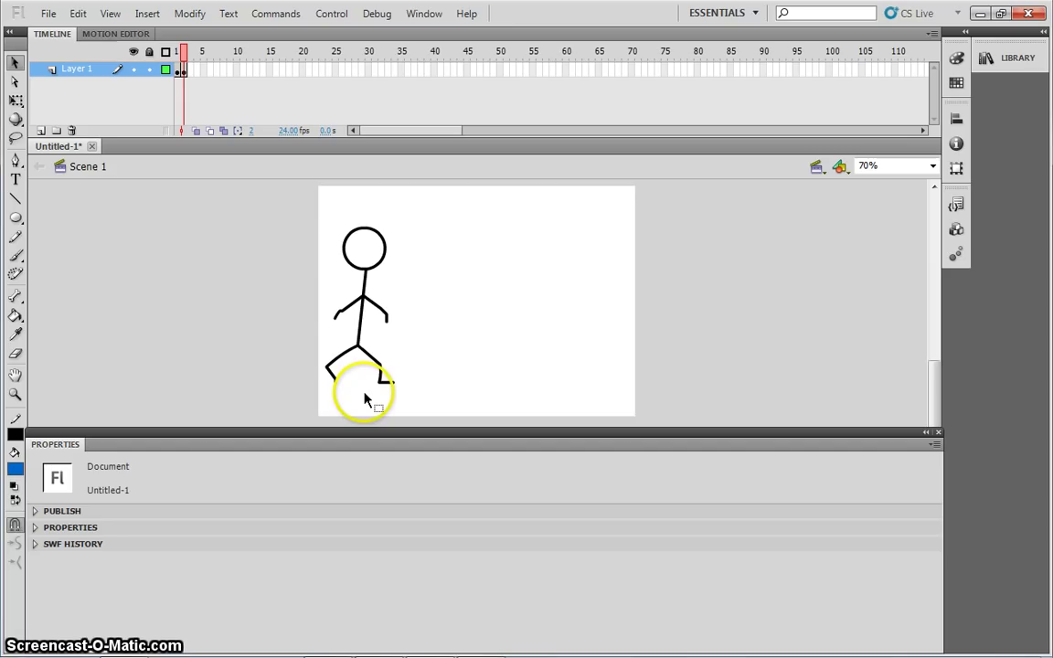
{"action": "left_click_drag", "start_coordinate": [365, 399], "coordinate": [278, 209]}
{"action": "left_click_drag", "start_coordinate": [450, 341], "coordinate": [448, 419]}
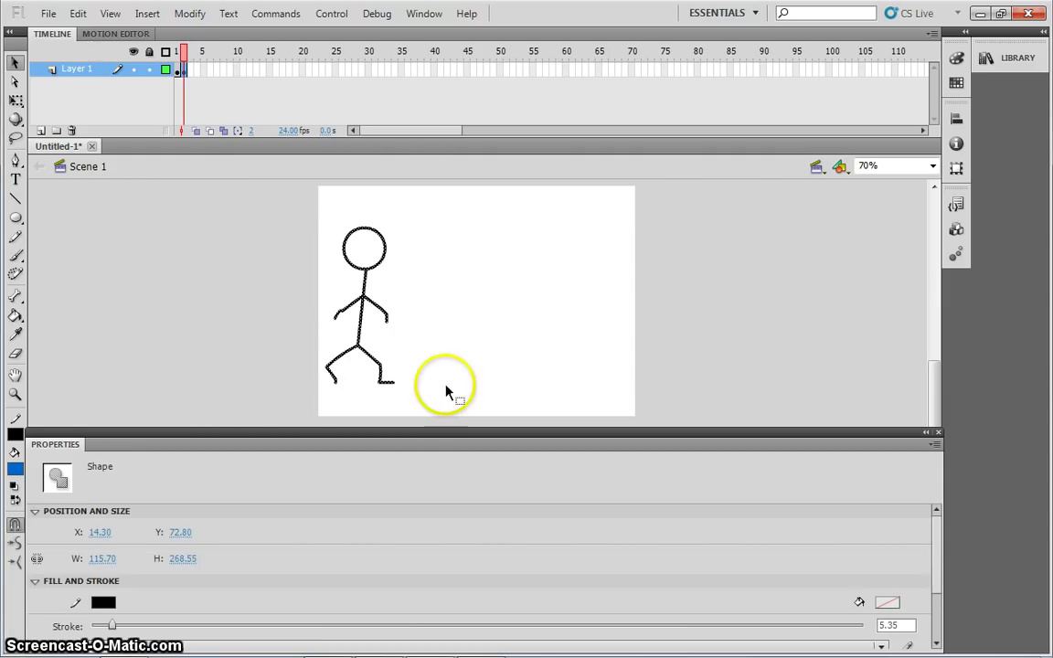
Bend the frame-2 arms at the elbows, one forearm forward and the other curving down
{"action": "left_click", "coordinate": [448, 393]}
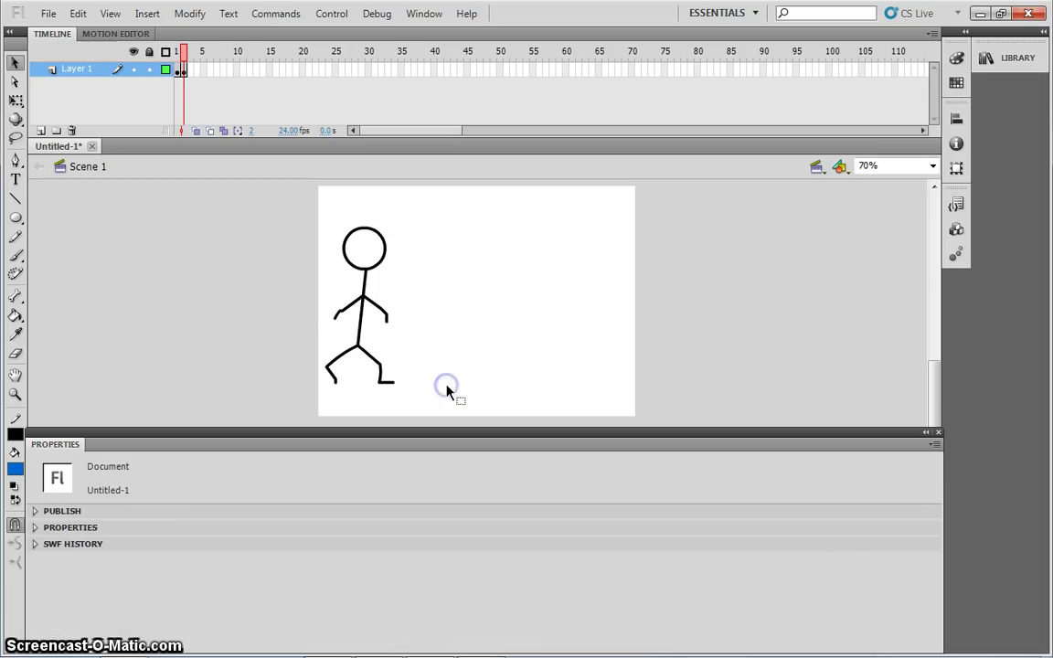
{"action": "double_click", "coordinate": [361, 322]}
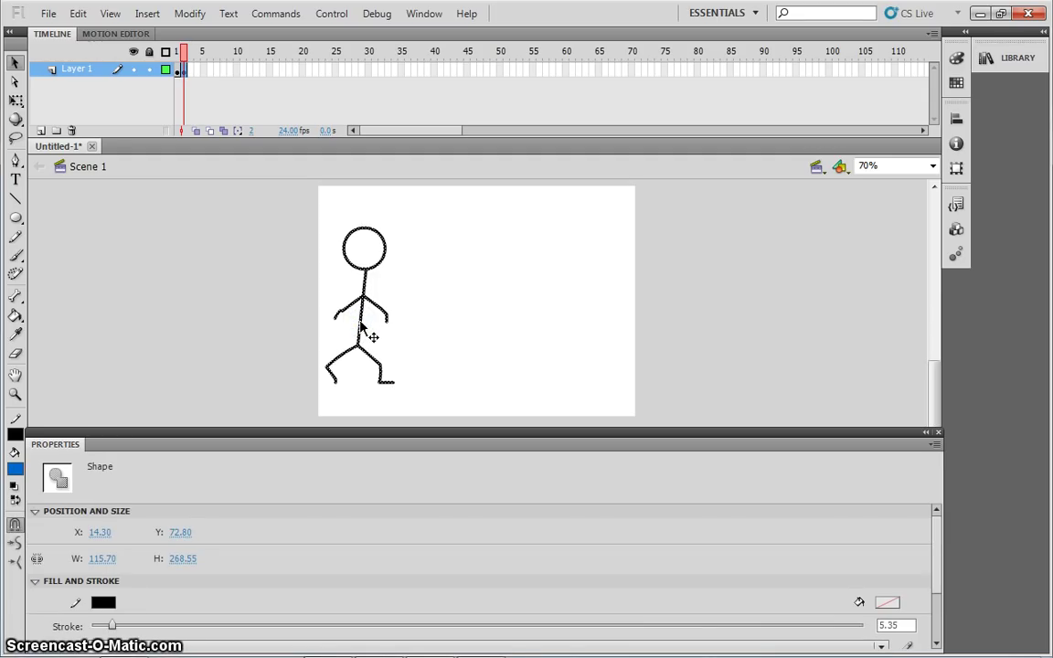
{"action": "left_click", "coordinate": [279, 306]}
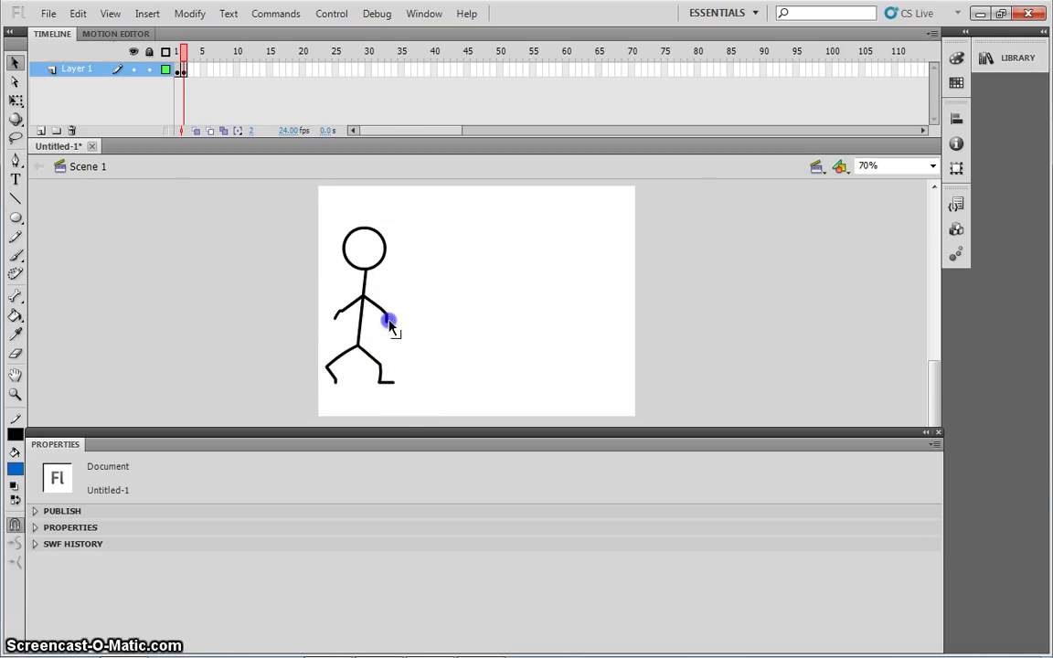
{"action": "left_click_drag", "start_coordinate": [390, 322], "coordinate": [338, 314]}
{"action": "left_click_drag", "start_coordinate": [421, 259], "coordinate": [439, 411]}
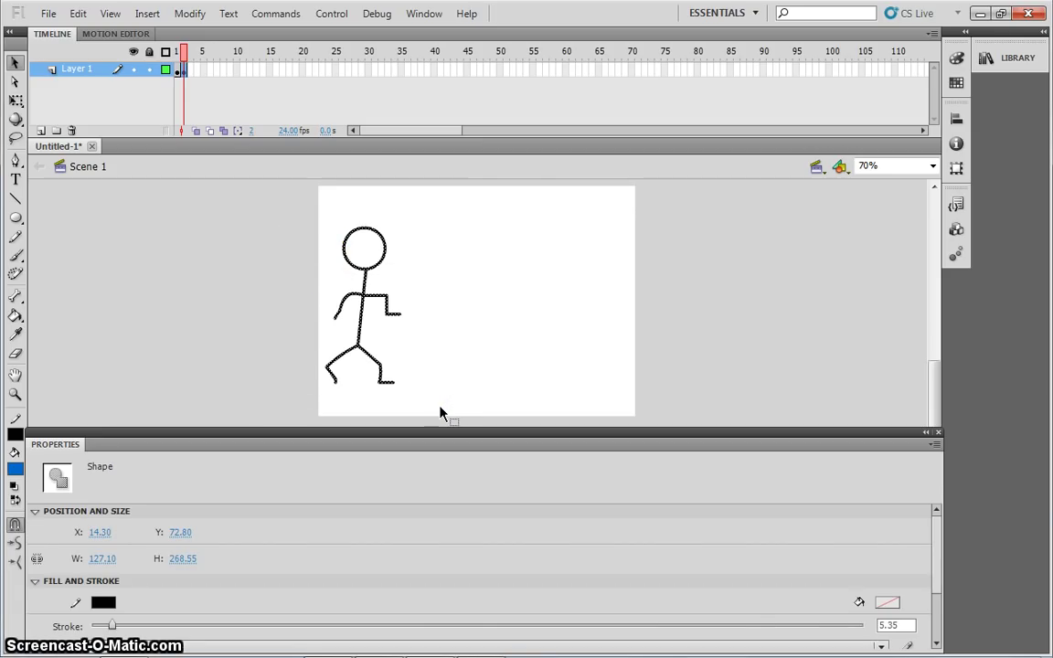
Nudge the frame-2 figure right, then flip between frames 1 and 2 to compare poses
{"action": "key", "text": "Right"}
{"action": "key", "text": "Right"}
{"action": "key", "text": "Right"}
{"action": "key", "text": "Right"}
{"action": "key", "text": "Right"}
{"action": "key", "text": "Right"}
{"action": "key", "text": "Right"}
{"action": "key", "text": "Right"}
{"action": "key", "text": "Right"}
{"action": "key", "text": "Right"}
{"action": "key", "text": "Right"}
{"action": "key", "text": "Right"}
{"action": "key", "text": "Right"}
{"action": "key", "text": "Right"}
{"action": "key", "text": "Right"}
{"action": "key", "text": "Right"}
{"action": "key", "text": "Right"}
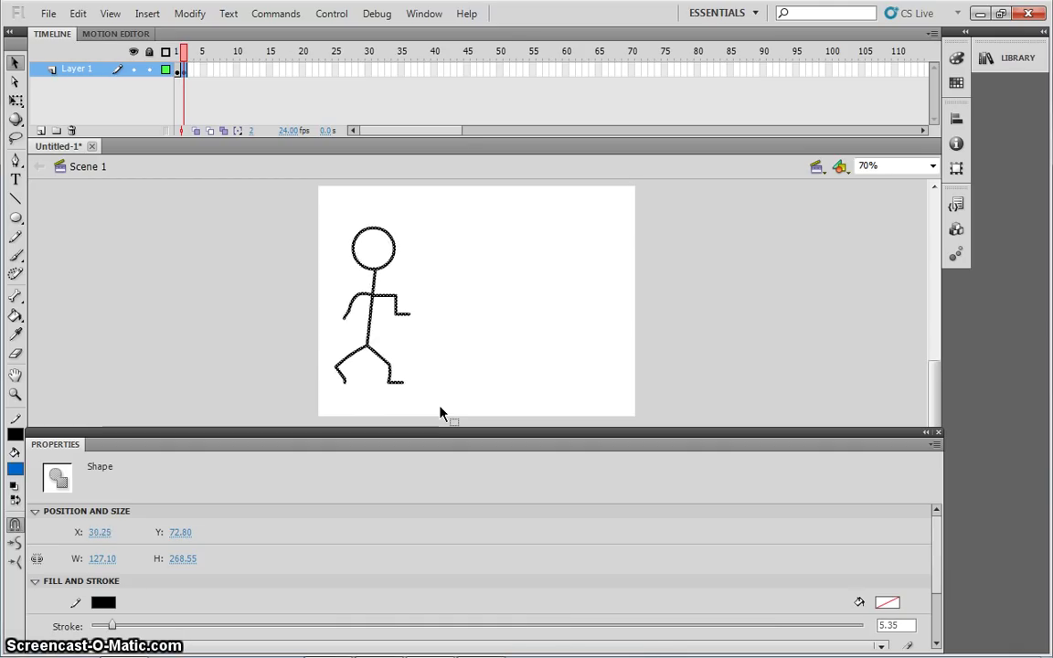
{"action": "left_click", "coordinate": [292, 293]}
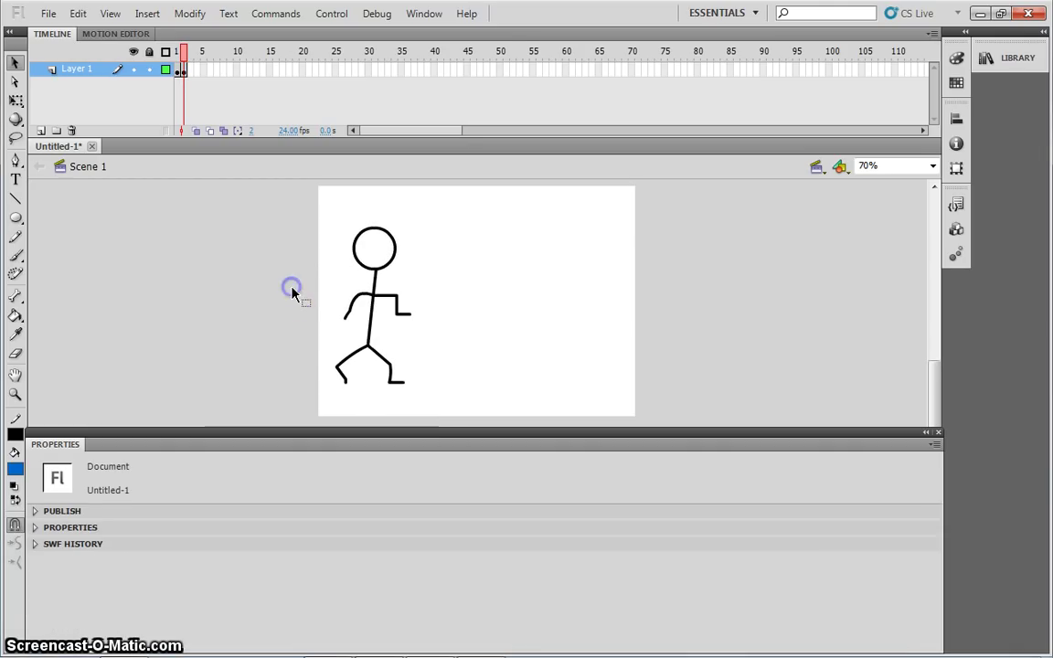
{"action": "left_click", "coordinate": [177, 52]}
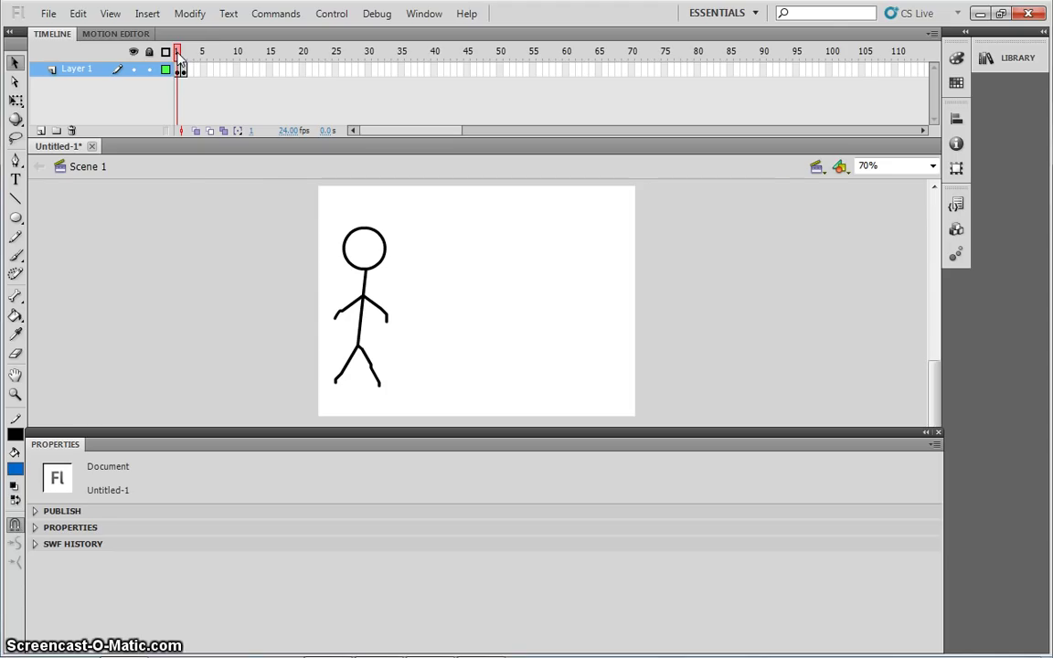
{"action": "left_click", "coordinate": [183, 55]}
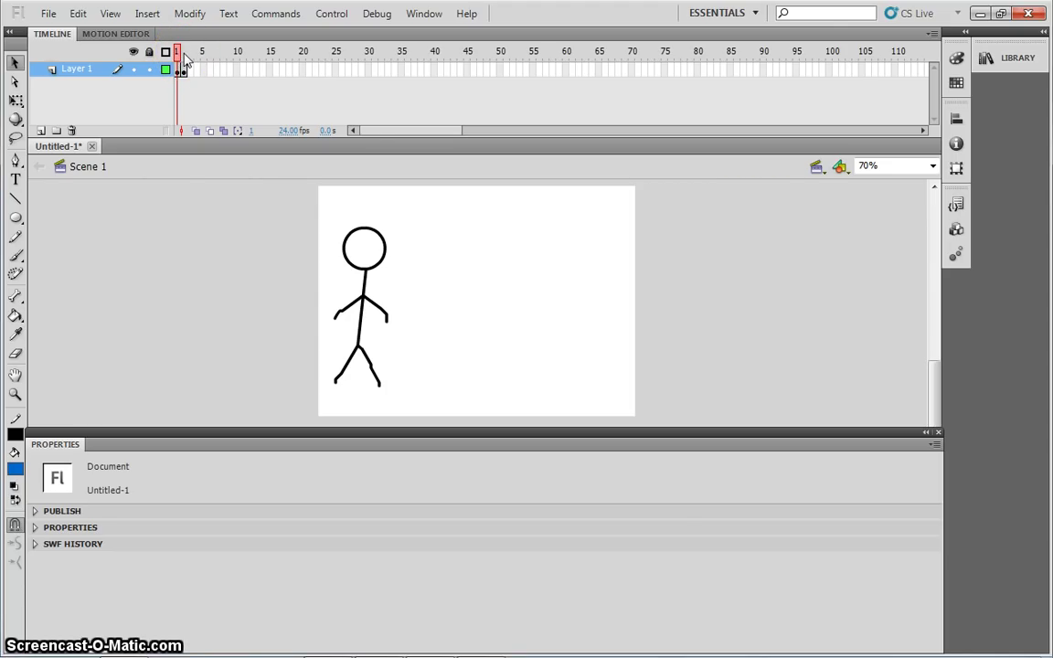
{"action": "left_click", "coordinate": [183, 55]}
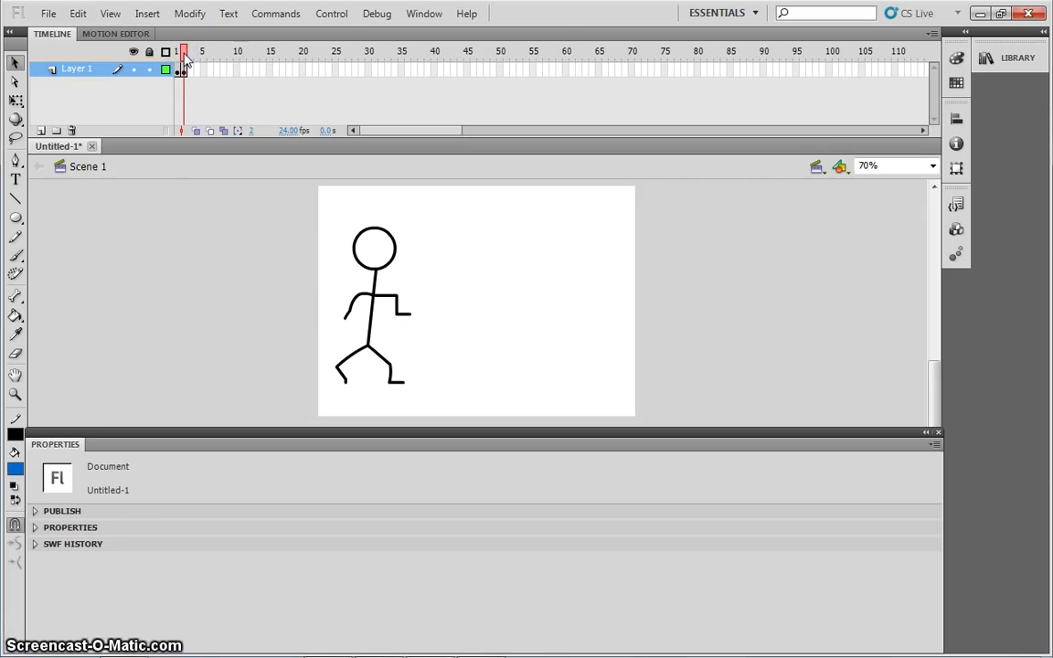
{"action": "left_click", "coordinate": [184, 57]}
{"action": "left_click", "coordinate": [186, 55]}
{"action": "left_click_drag", "start_coordinate": [184, 54], "coordinate": [179, 57]}
Insert a keyframe at frame 3 of Layer 1 copying the running pose, then return to frame 2
{"action": "left_click", "coordinate": [192, 72]}
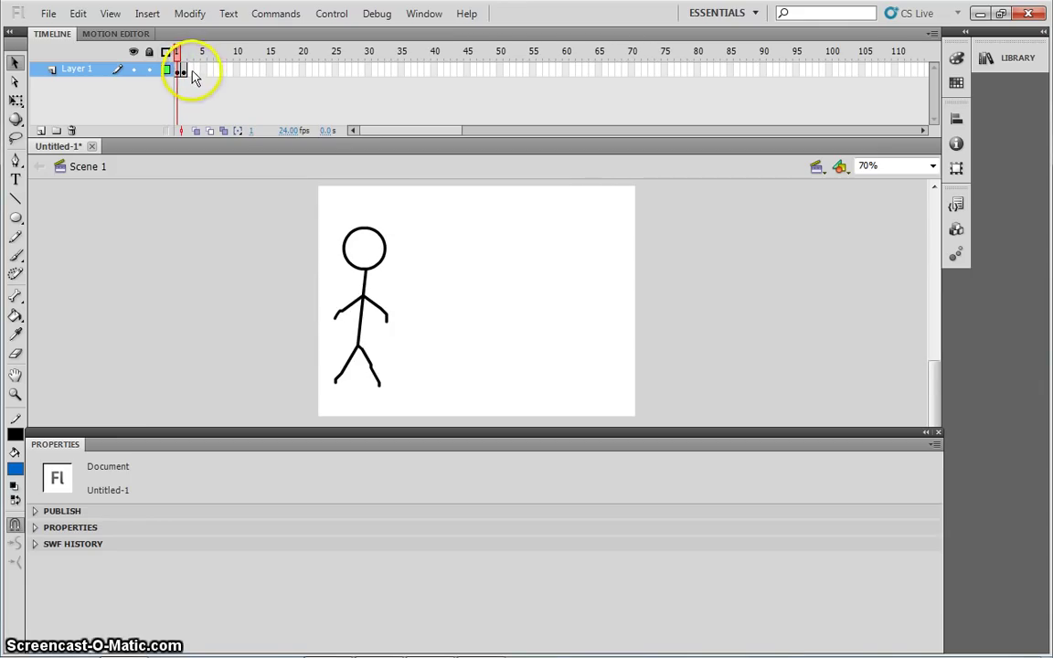
{"action": "left_click", "coordinate": [192, 71]}
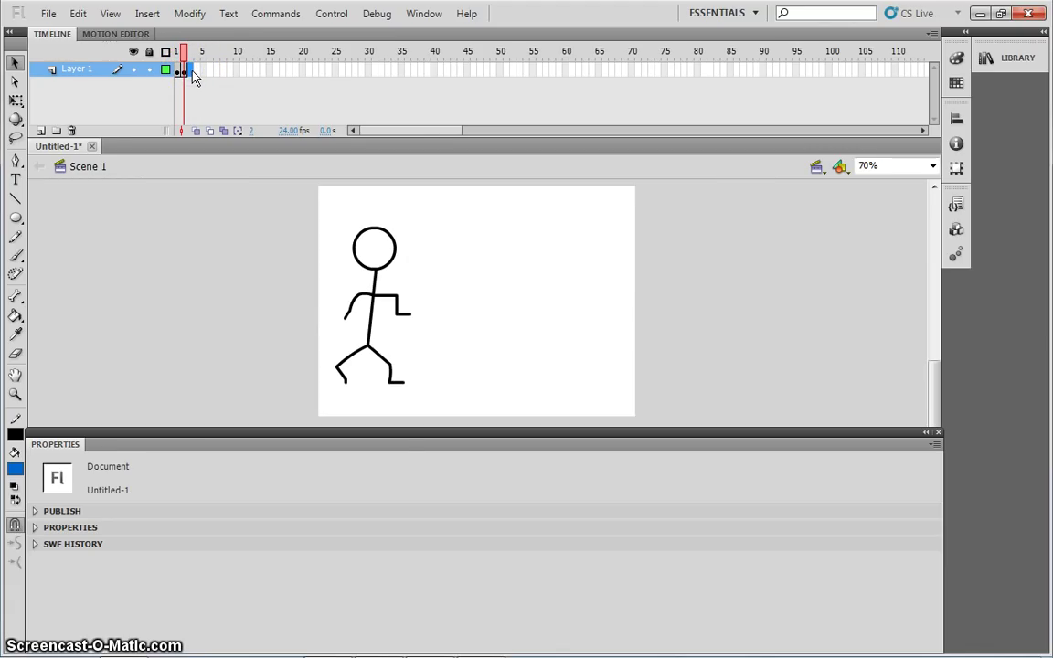
{"action": "right_click", "coordinate": [192, 71]}
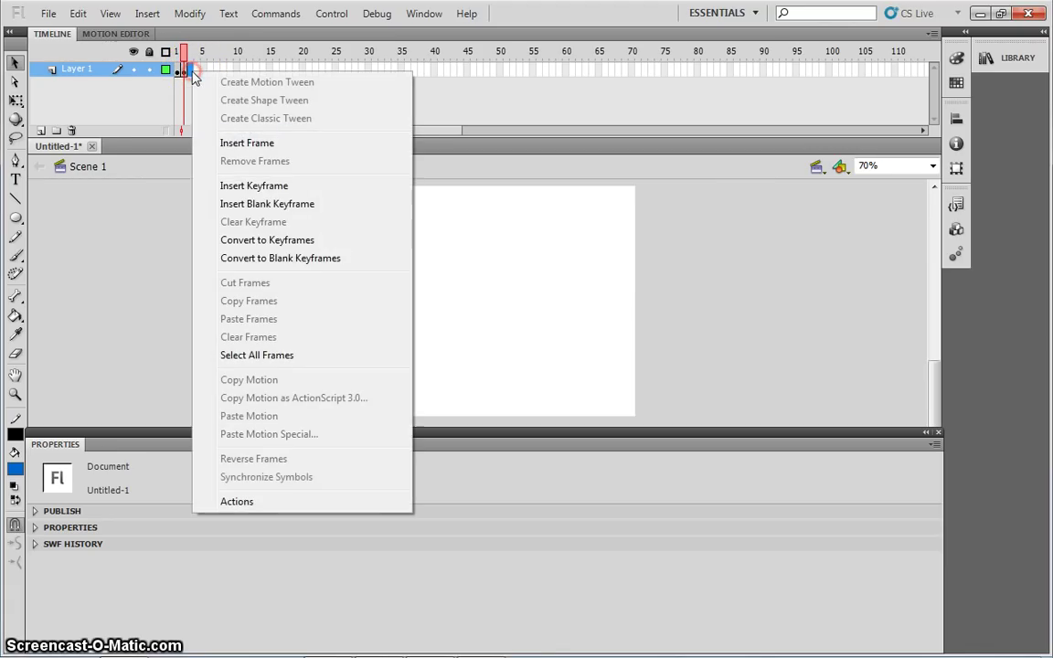
{"action": "left_click", "coordinate": [251, 187]}
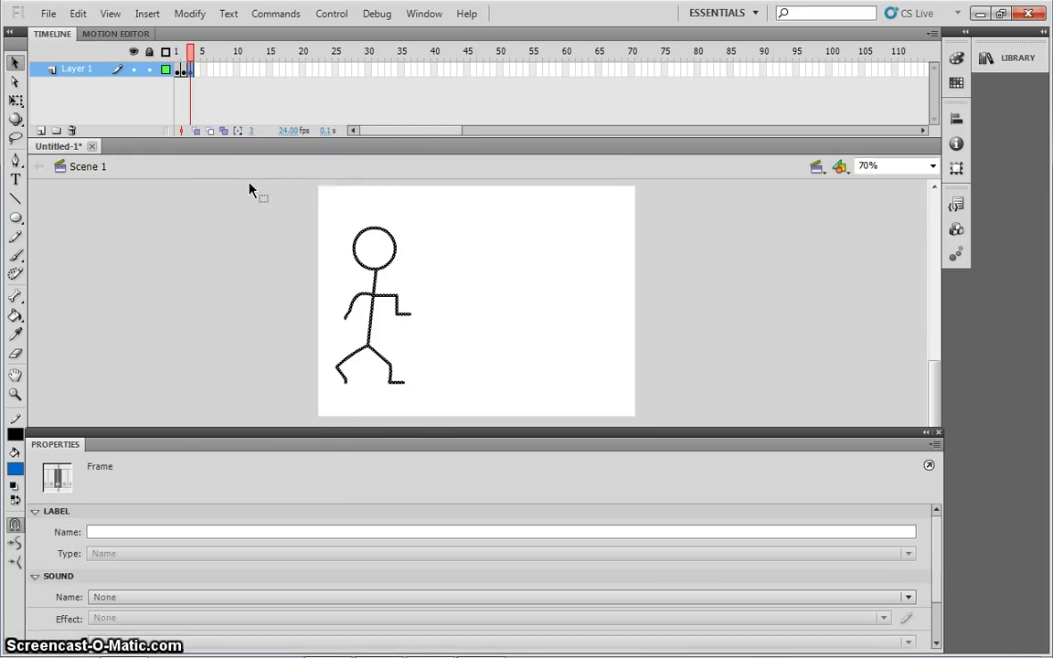
{"action": "left_click", "coordinate": [183, 51]}
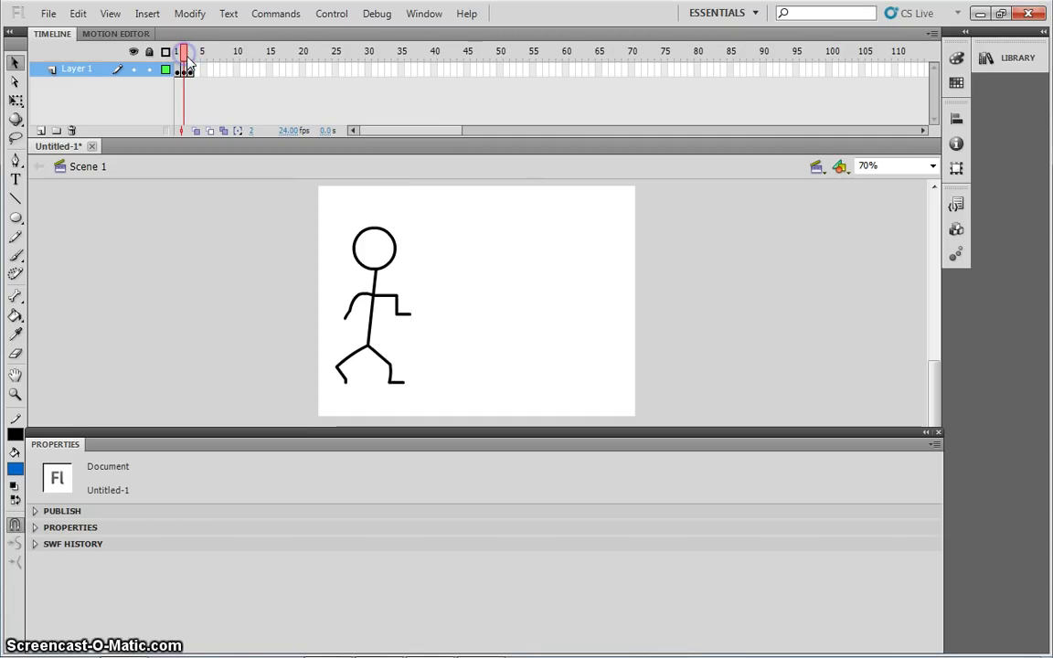
On frame 3, reshape the head outline into an oval
{"action": "left_click", "coordinate": [190, 56]}
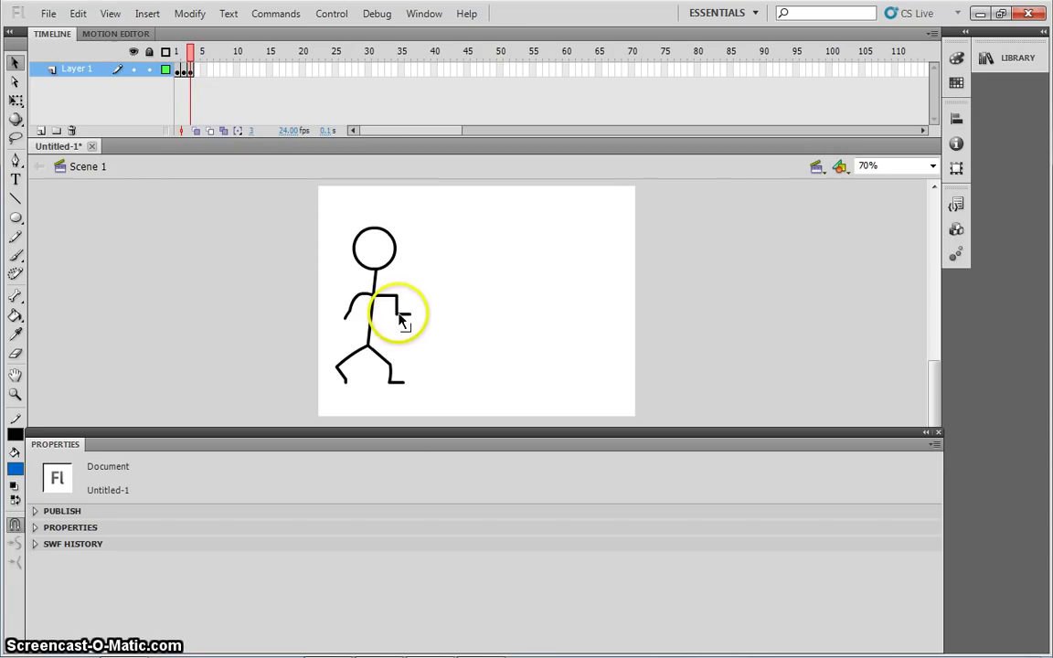
{"action": "left_click", "coordinate": [395, 263]}
{"action": "left_click_drag", "start_coordinate": [395, 262], "coordinate": [355, 240]}
{"action": "left_click_drag", "start_coordinate": [413, 319], "coordinate": [355, 304]}
Rebend the frame-3 legs into a crouch, kinking the left leg's end down-left
{"action": "left_click", "coordinate": [381, 359]}
{"action": "left_click", "coordinate": [346, 319]}
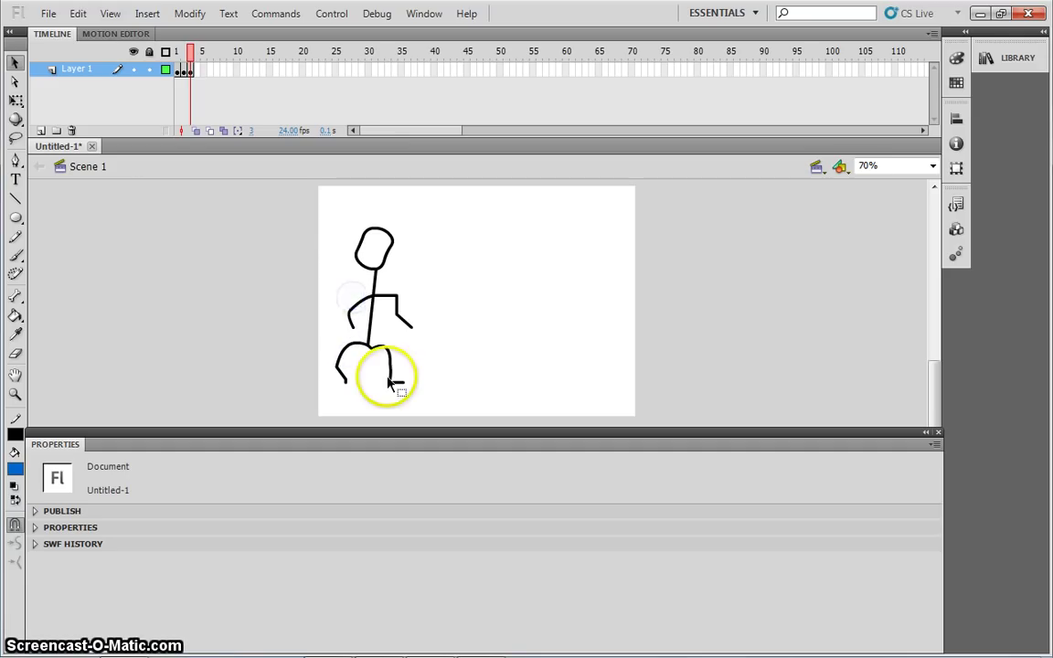
{"action": "left_click", "coordinate": [345, 384]}
{"action": "left_click_drag", "start_coordinate": [346, 385], "coordinate": [339, 389]}
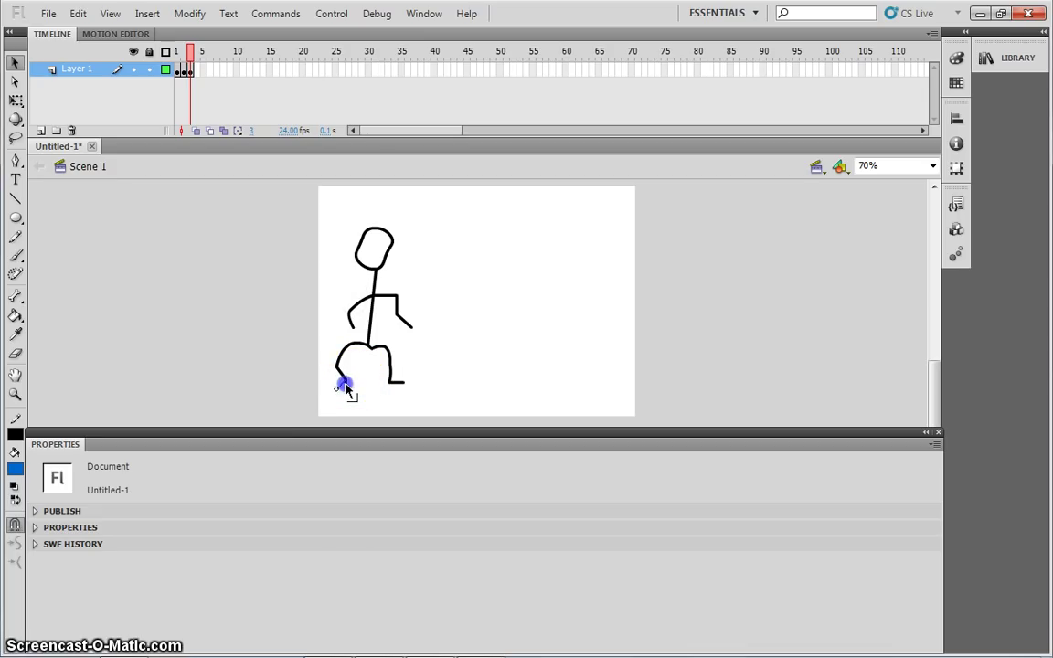
{"action": "left_click", "coordinate": [403, 383]}
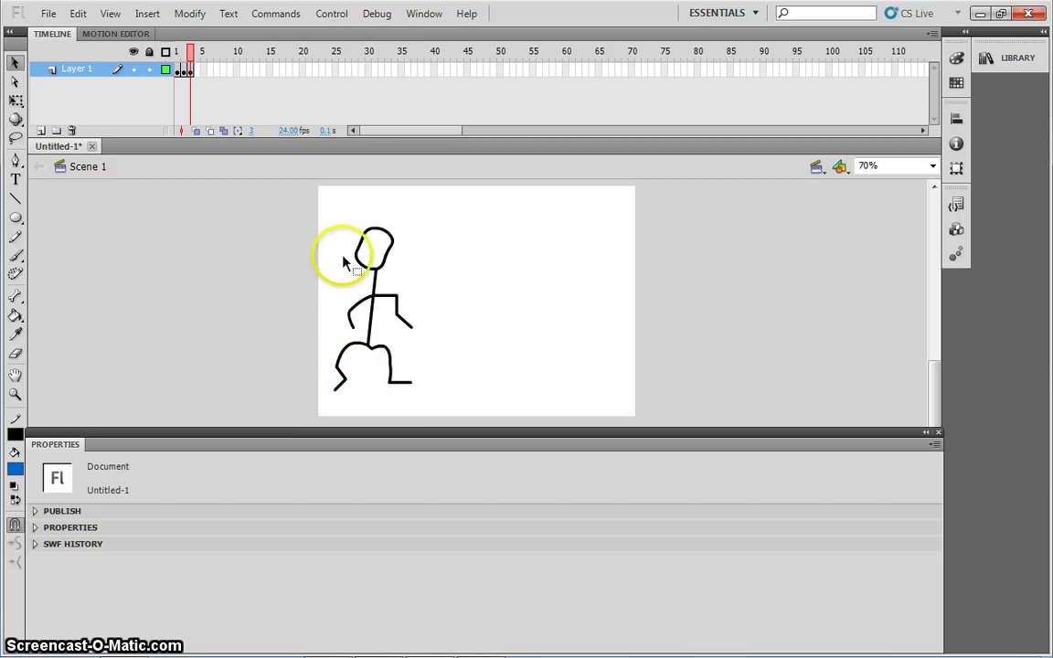
Select the whole figure, nudge it right to X 41.85, and scrub through the three frames
{"action": "left_click", "coordinate": [291, 209]}
{"action": "left_click_drag", "start_coordinate": [290, 209], "coordinate": [455, 410]}
{"action": "key", "text": "Right"}
{"action": "key", "text": "Right"}
{"action": "key", "text": "Right"}
{"action": "key", "text": "Right"}
{"action": "key", "text": "Right"}
{"action": "key", "text": "Right"}
{"action": "key", "text": "Right"}
{"action": "key", "text": "Right"}
{"action": "key", "text": "Right"}
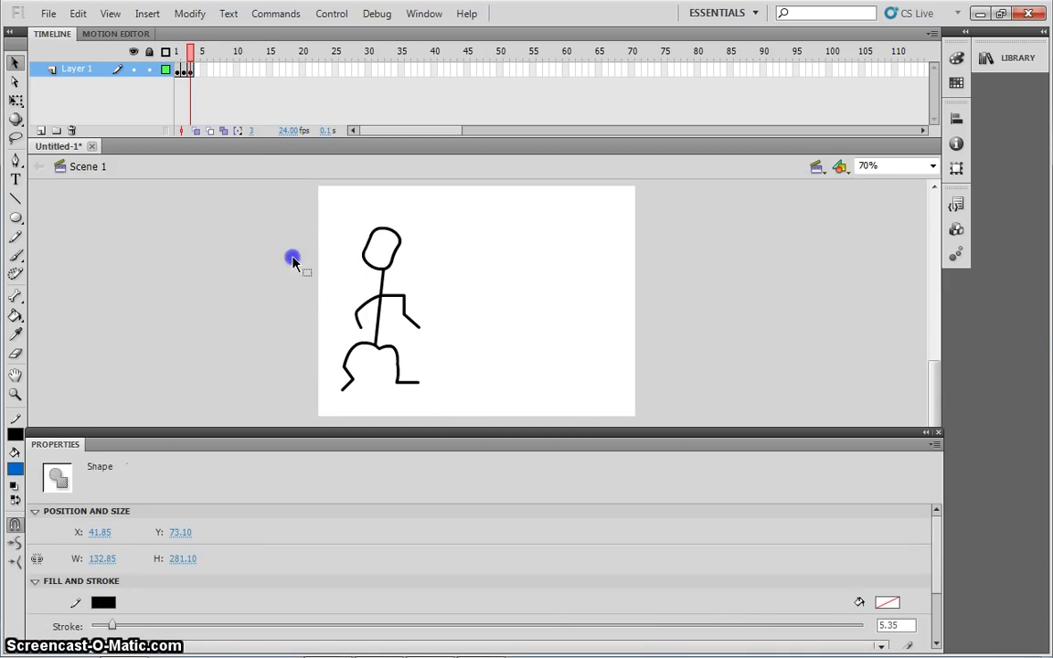
{"action": "left_click", "coordinate": [292, 263]}
{"action": "left_click", "coordinate": [191, 53]}
{"action": "left_click_drag", "start_coordinate": [191, 53], "coordinate": [164, 69]}
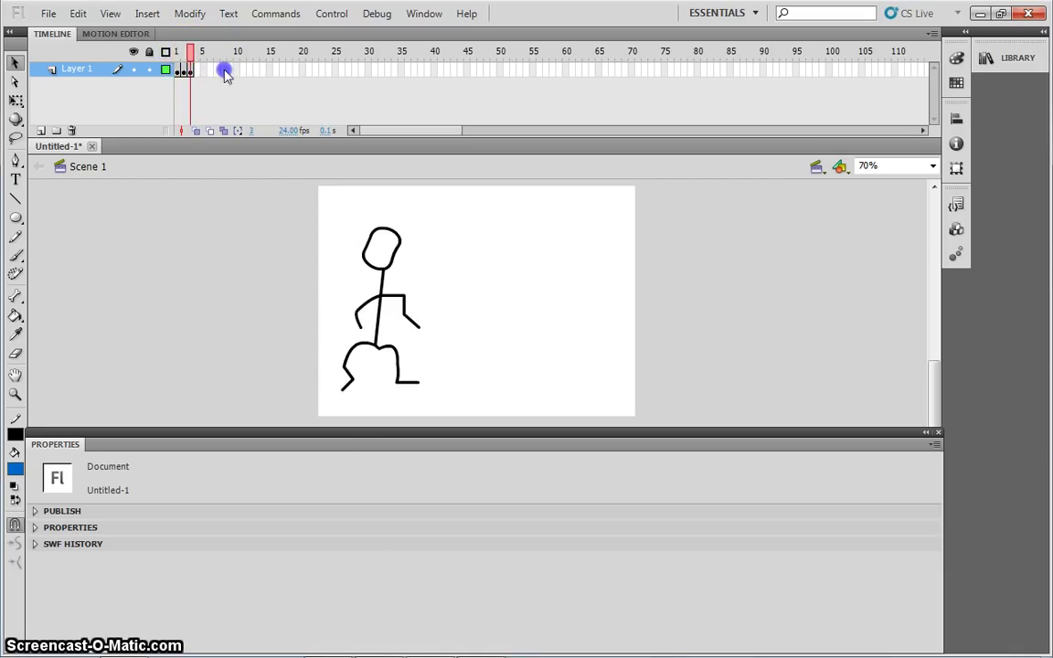
{"action": "left_click", "coordinate": [182, 70]}
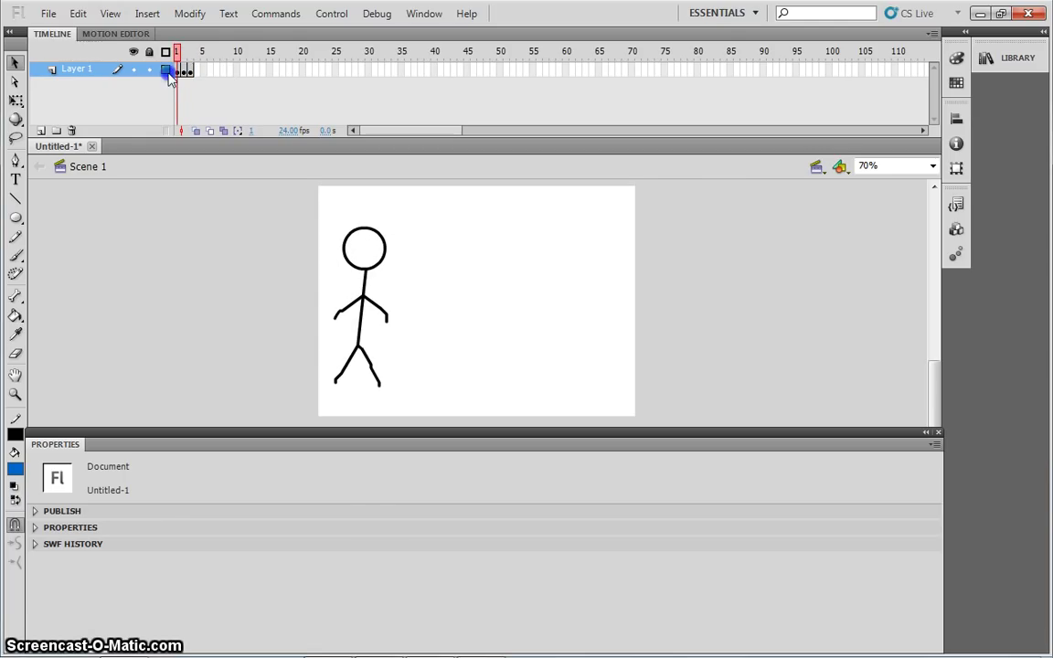
{"action": "left_click_drag", "start_coordinate": [192, 99], "coordinate": [197, 75]}
{"action": "mouse_move", "coordinate": [178, 56]}
{"action": "left_mouse_down"}
{"action": "mouse_move", "coordinate": [176, 46]}
{"action": "mouse_move", "coordinate": [179, 55]}
{"action": "left_mouse_up"}
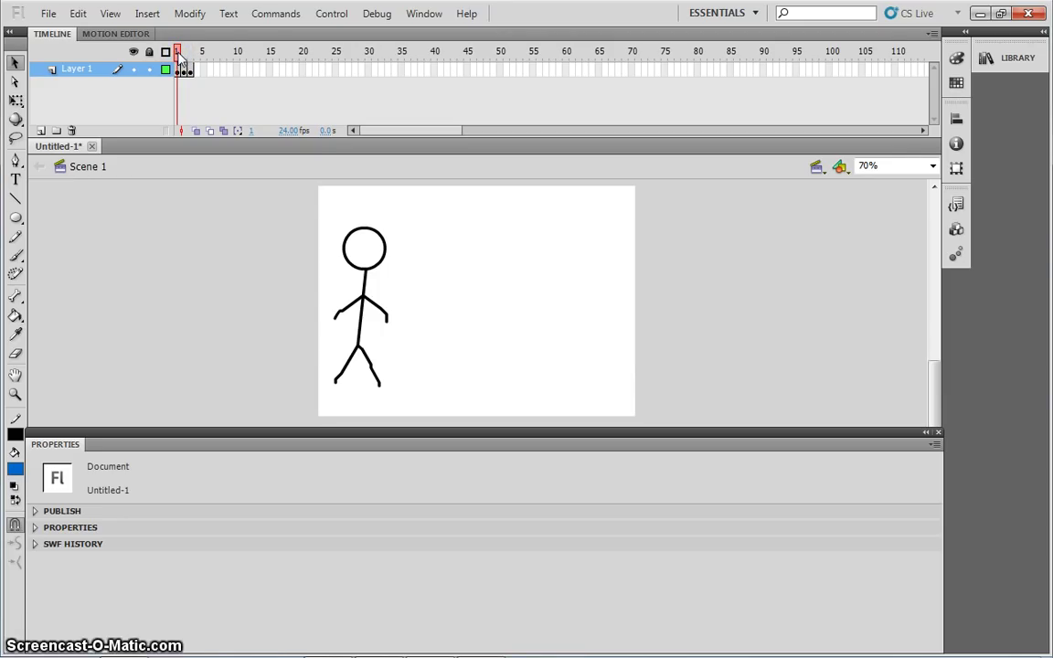
{"action": "key", "text": "Return"}
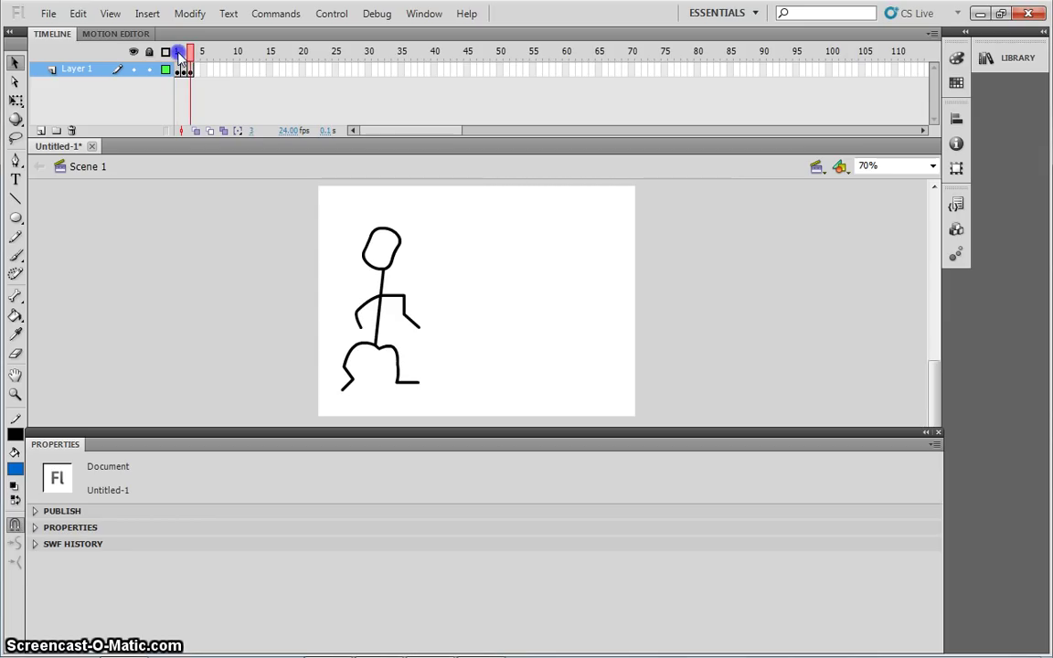
{"action": "mouse_move", "coordinate": [180, 55]}
{"action": "left_mouse_down"}
{"action": "mouse_move", "coordinate": [190, 54]}
{"action": "mouse_move", "coordinate": [178, 56]}
{"action": "left_mouse_up"}
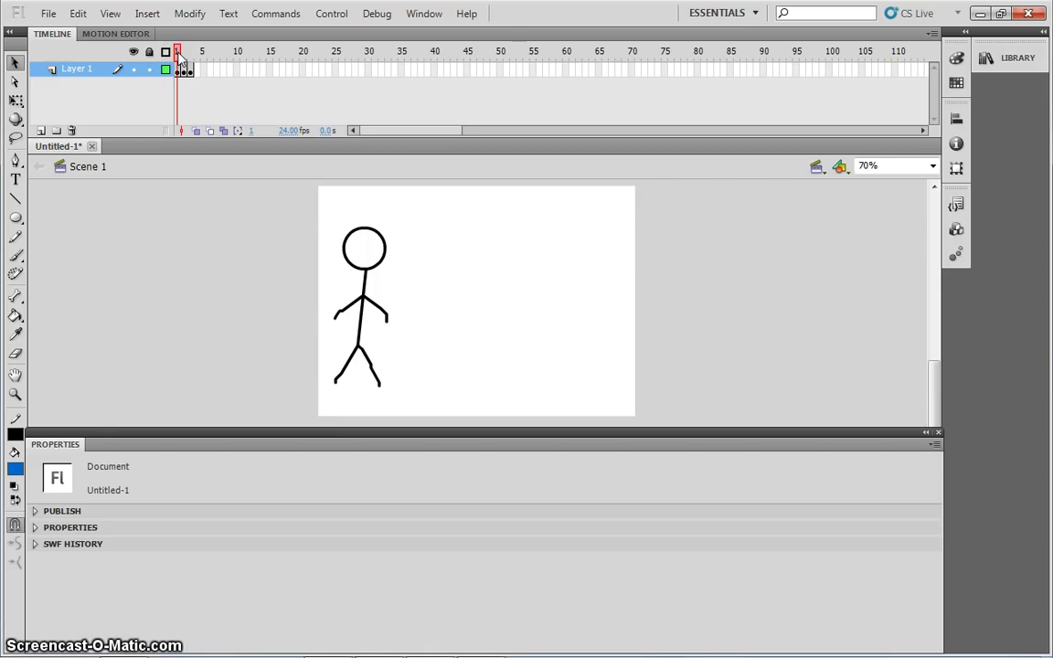
{"action": "key", "text": "ctrl+Return"}
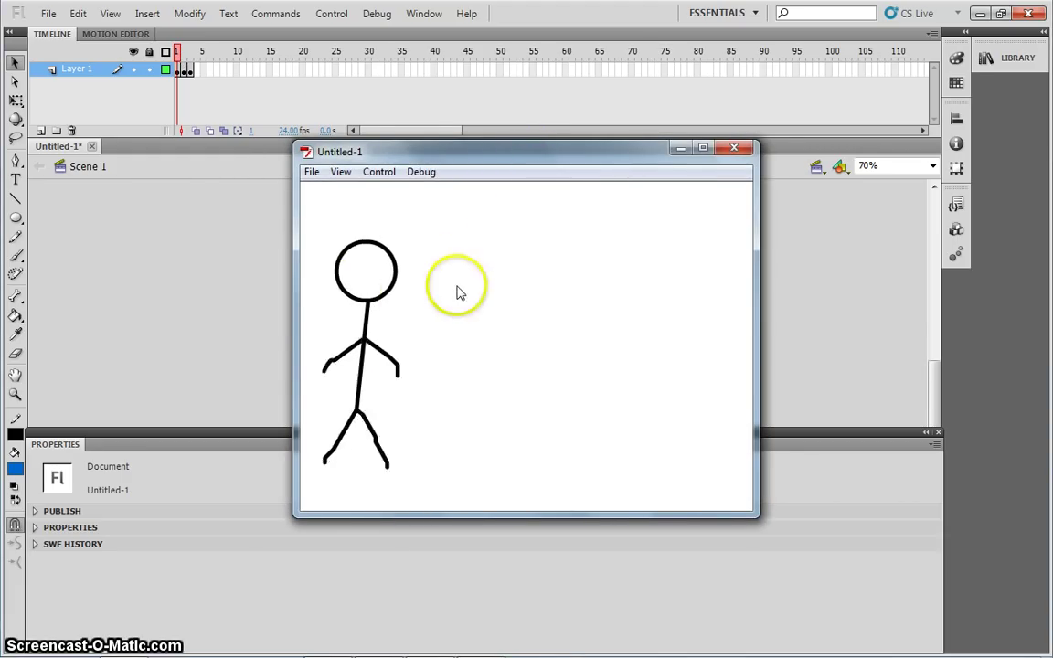
{"action": "left_click", "coordinate": [743, 154]}
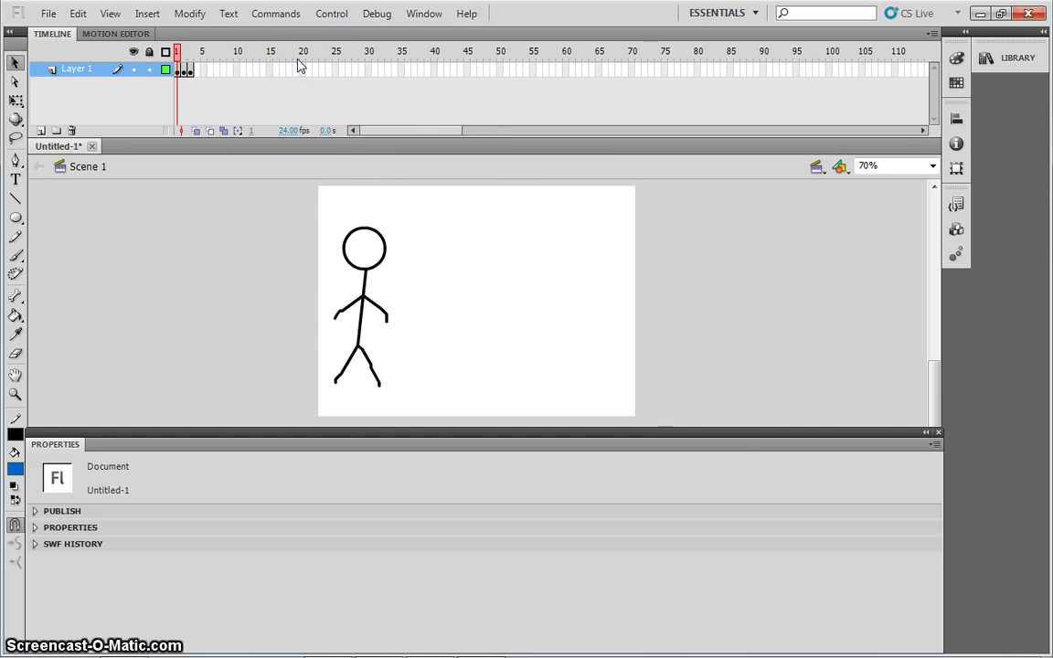
Play the three-pose walk on the stage, then run it in a Test Movie window and close it
{"action": "left_click", "coordinate": [331, 14]}
{"action": "left_click", "coordinate": [346, 32]}
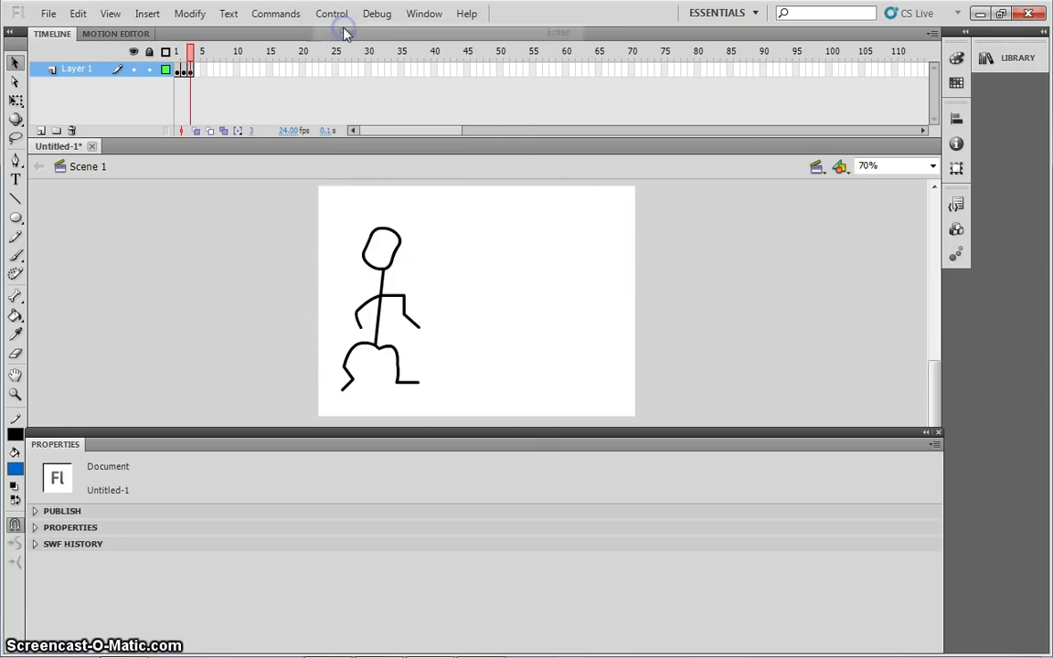
{"action": "left_click", "coordinate": [334, 14]}
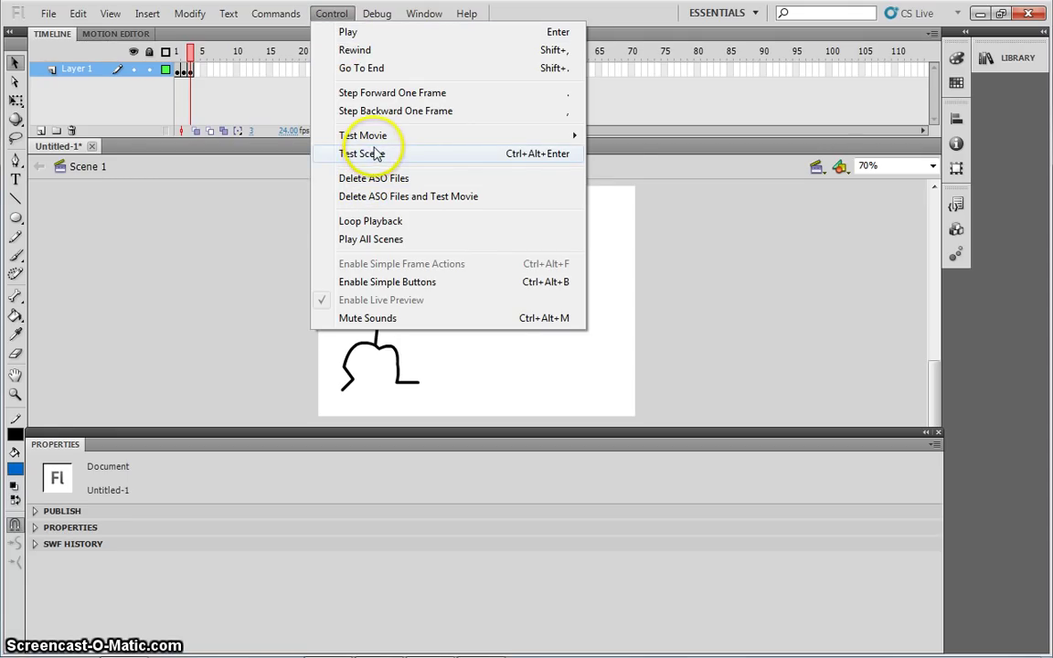
{"action": "mouse_move", "coordinate": [375, 141]}
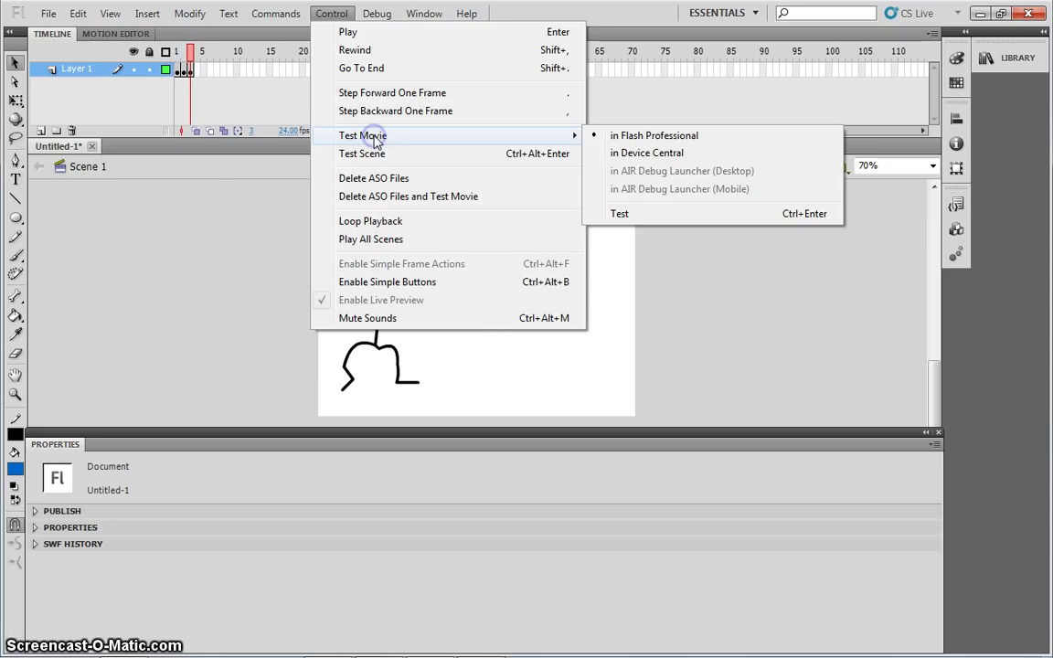
{"action": "left_click", "coordinate": [648, 137]}
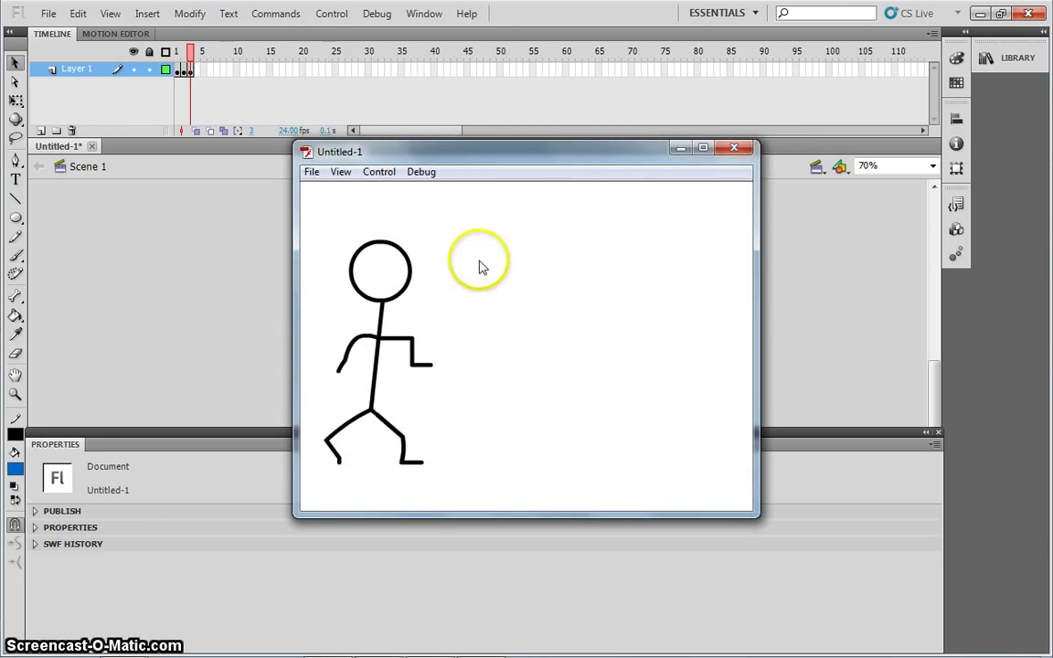
{"action": "left_click", "coordinate": [738, 152]}
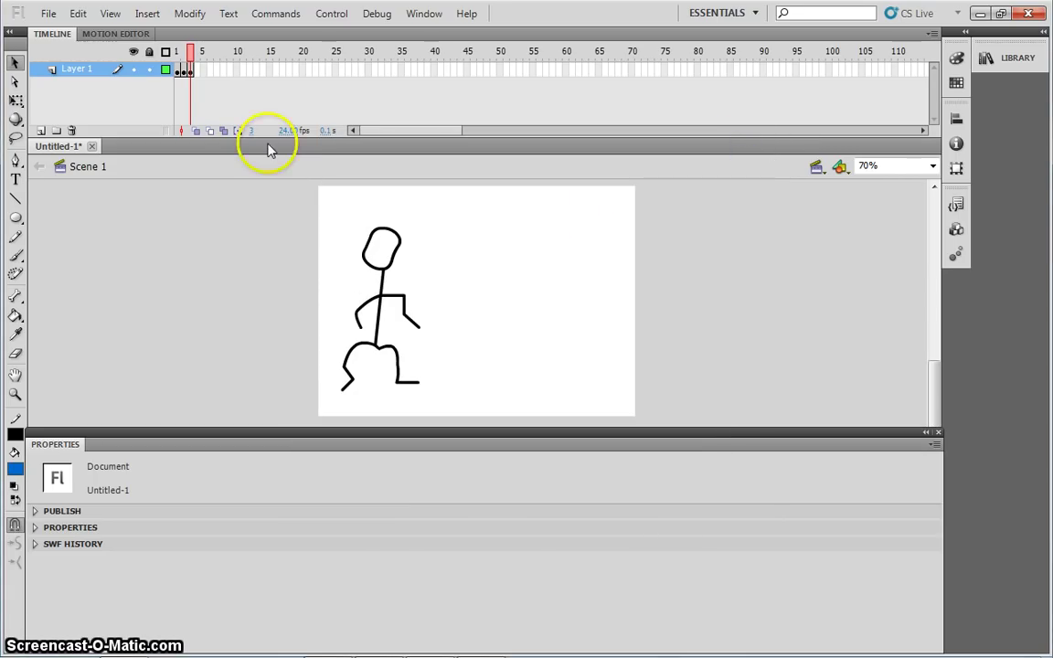
Drag the frame 3 keyframe to frame 6 and check the poses on frames 2 and 6
{"action": "left_click", "coordinate": [192, 73]}
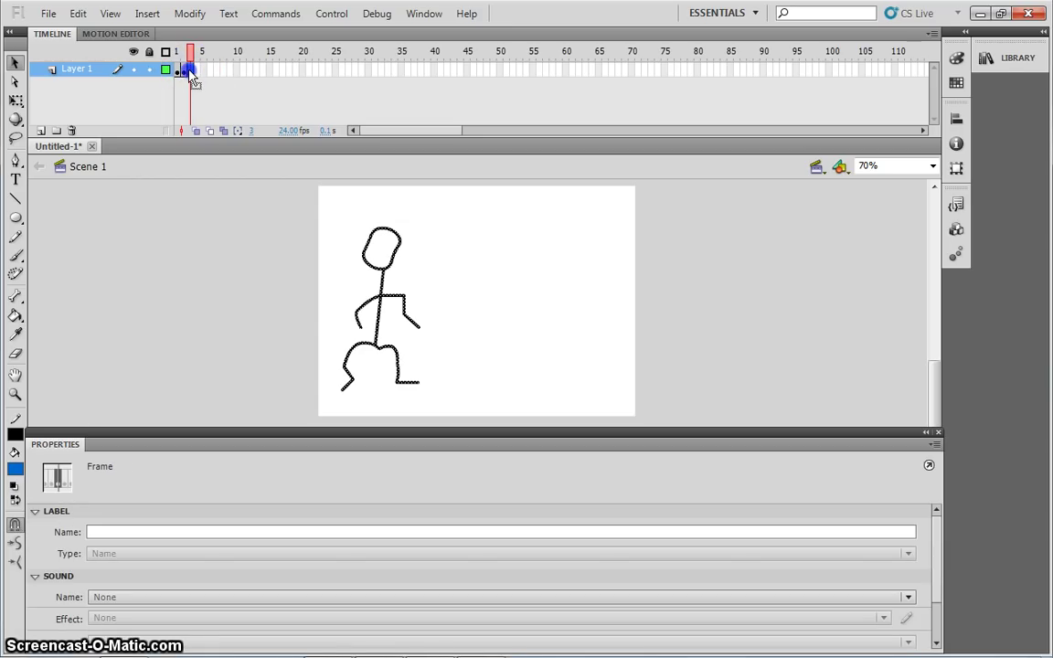
{"action": "mouse_move", "coordinate": [192, 75]}
{"action": "left_mouse_down"}
{"action": "mouse_move", "coordinate": [208, 81]}
{"action": "mouse_move", "coordinate": [192, 80]}
{"action": "left_mouse_up"}
{"action": "left_click", "coordinate": [182, 72]}
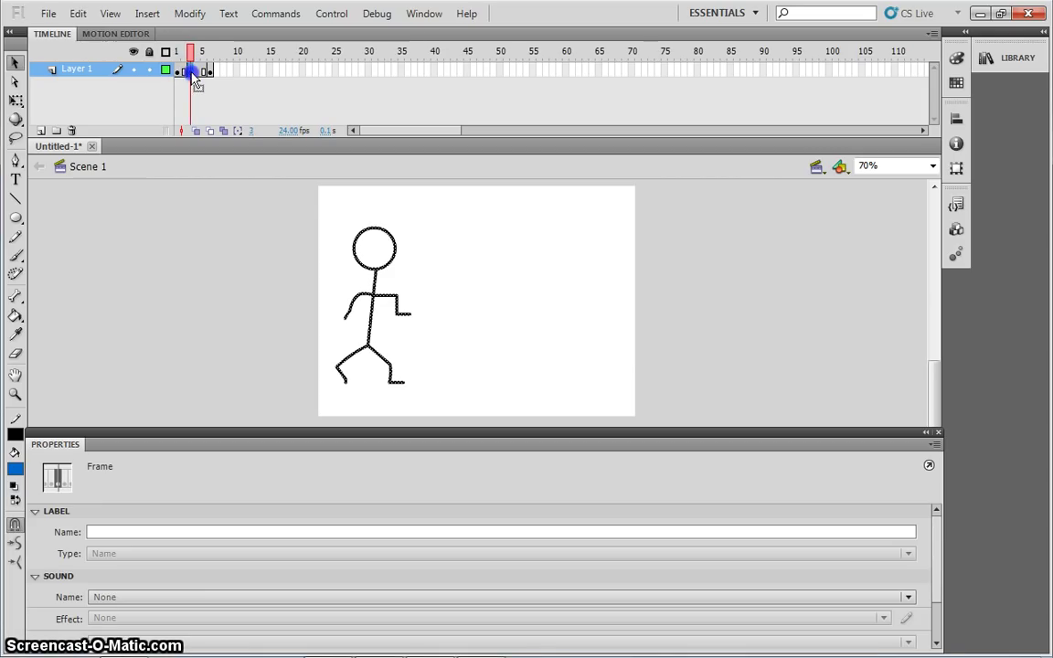
{"action": "left_click", "coordinate": [209, 71]}
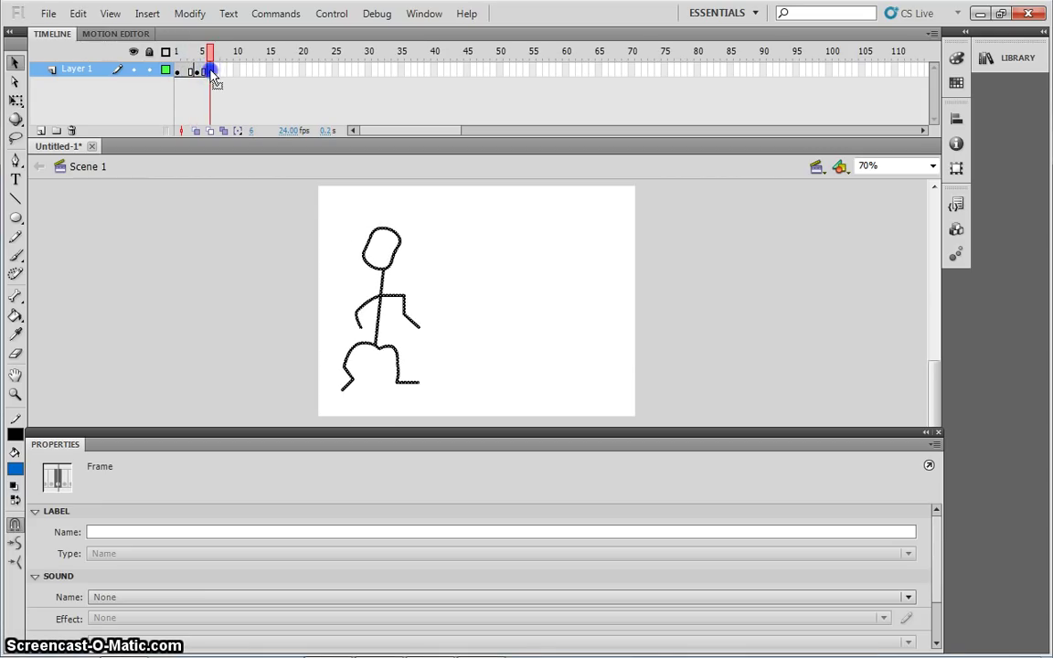
{"action": "key", "text": "F6"}
{"action": "left_click", "coordinate": [174, 51]}
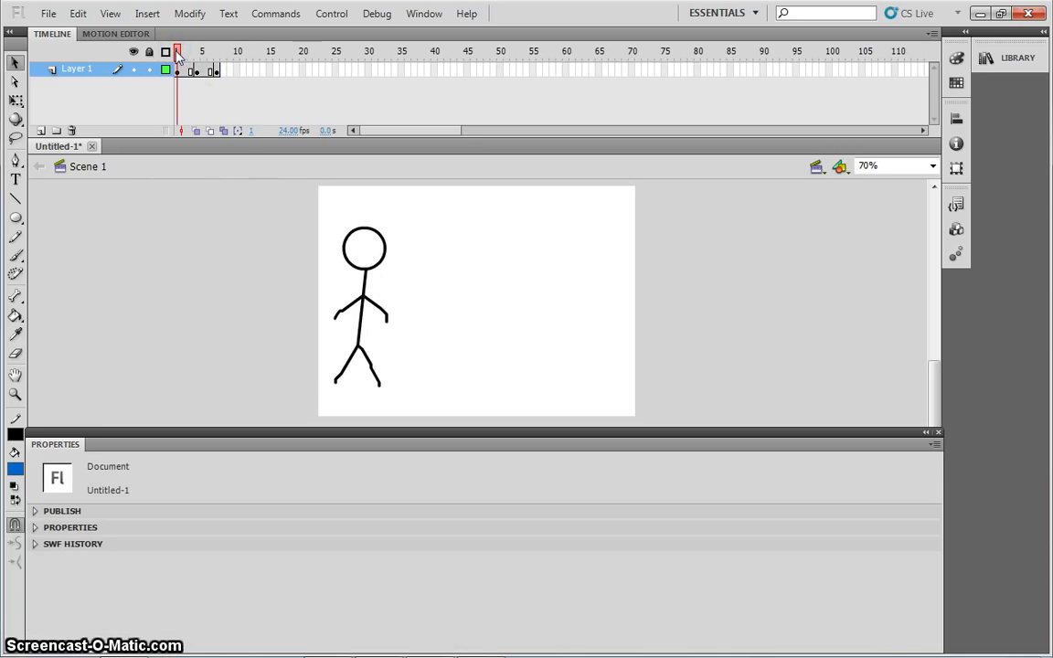
Test the movie with the spaced-out poses, then close the test window
{"action": "left_click", "coordinate": [279, 13]}
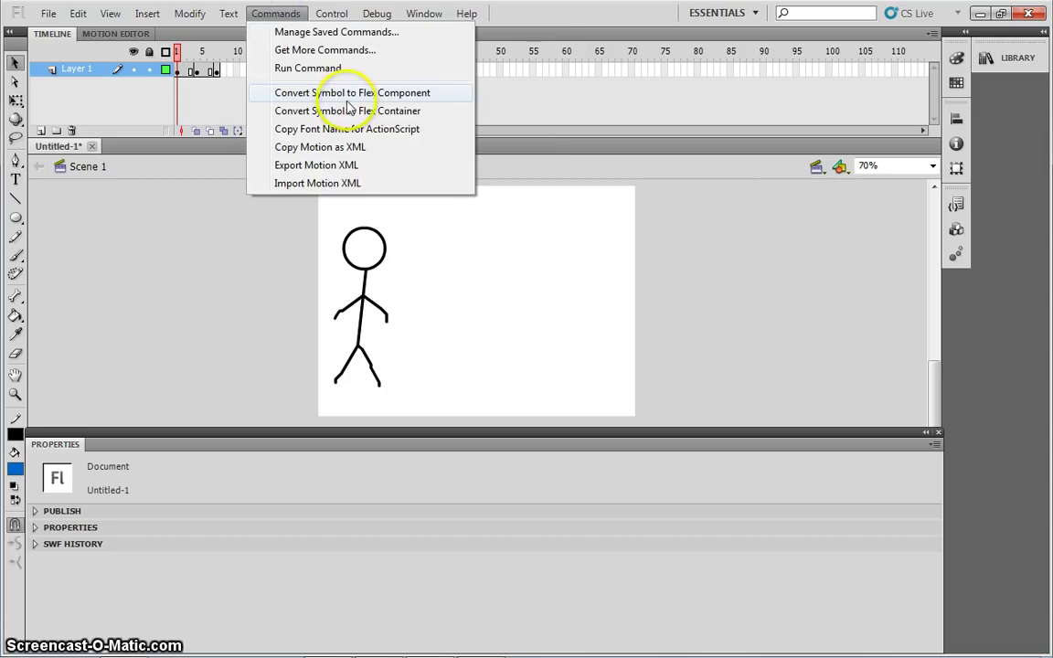
{"action": "mouse_move", "coordinate": [331, 11]}
{"action": "mouse_move", "coordinate": [429, 136]}
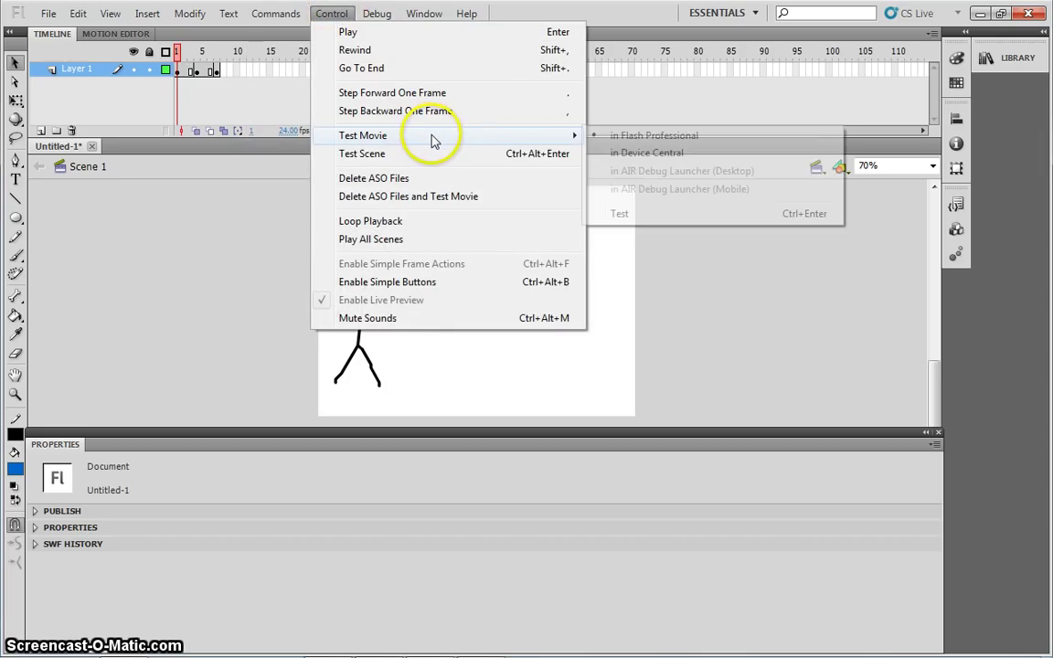
{"action": "left_click", "coordinate": [667, 138]}
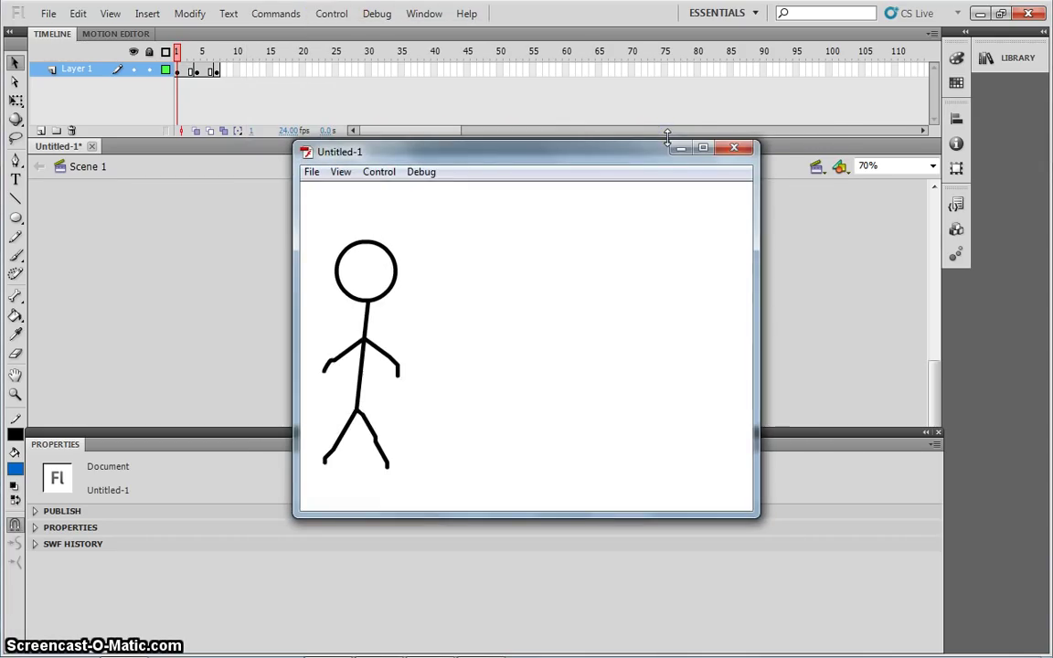
{"action": "left_click", "coordinate": [737, 151]}
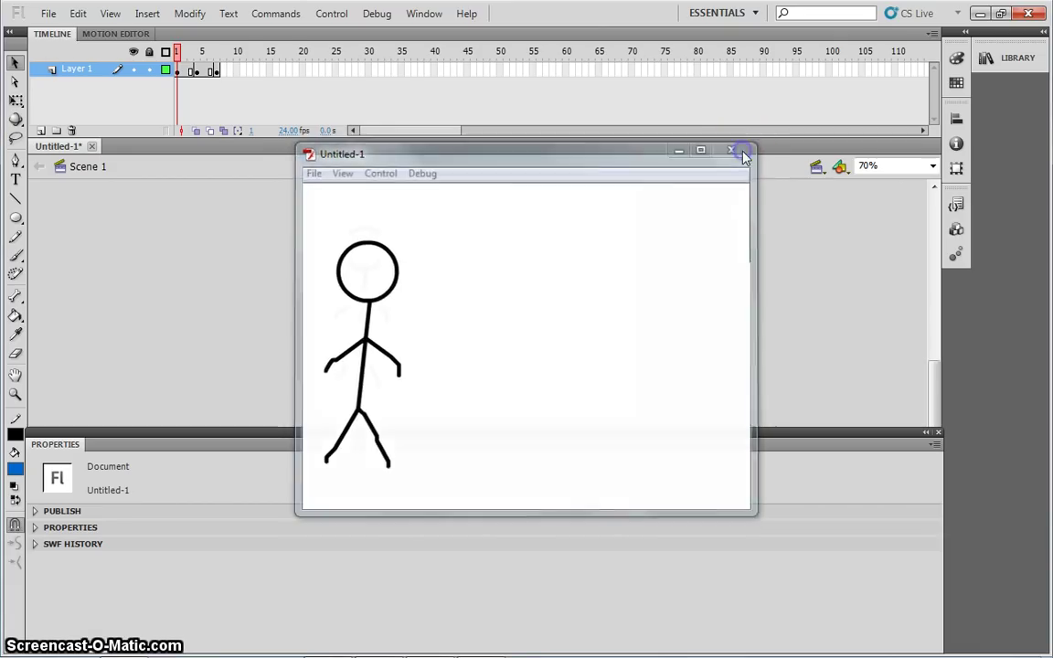
Undo the keyframe move from the Edit menu
{"action": "left_click", "coordinate": [79, 13]}
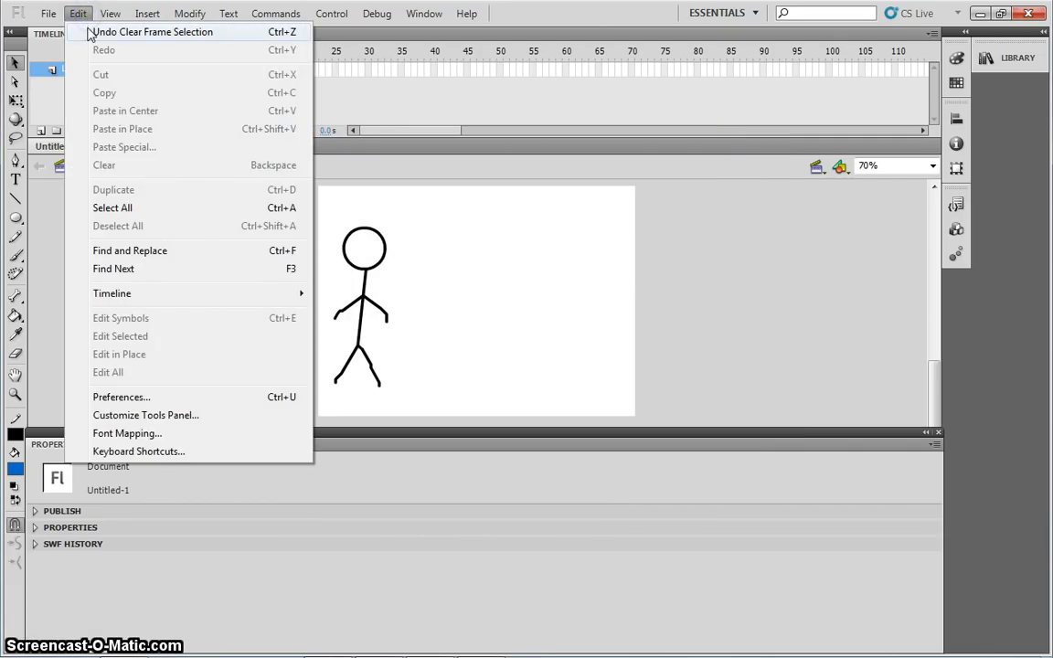
{"action": "left_click", "coordinate": [90, 33]}
{"action": "left_click", "coordinate": [78, 13]}
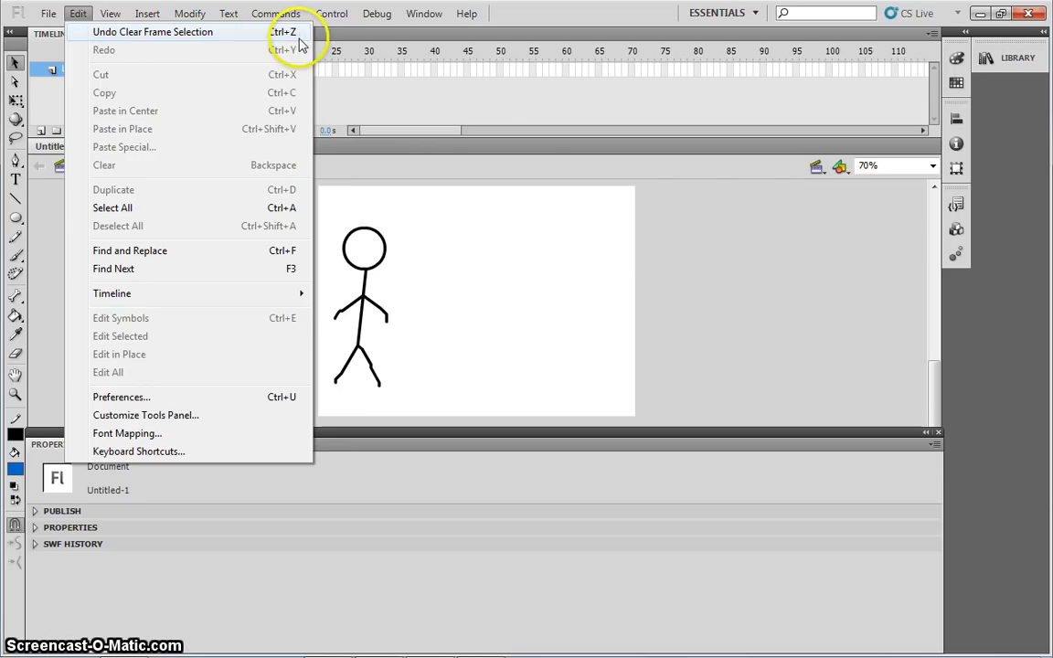
{"action": "left_click", "coordinate": [723, 270]}
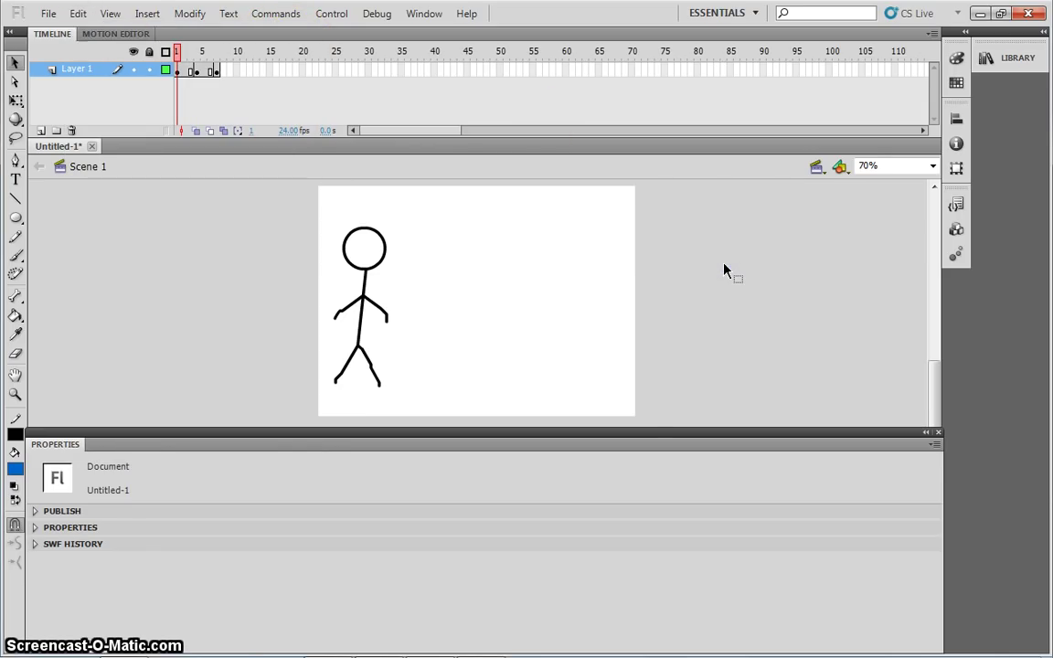
Check the poses on frames 1–3, ending on the crouching pose, and deselect the stick figure
{"action": "key", "text": "ctrl+z"}
{"action": "key", "text": "ctrl+z"}
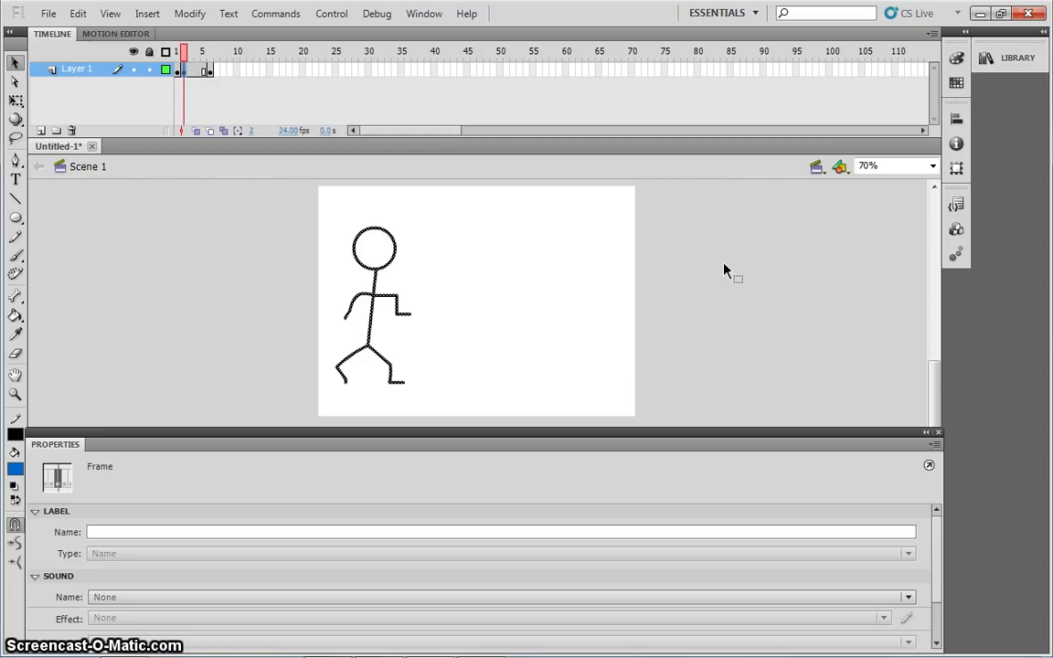
{"action": "key", "text": "ctrl+z"}
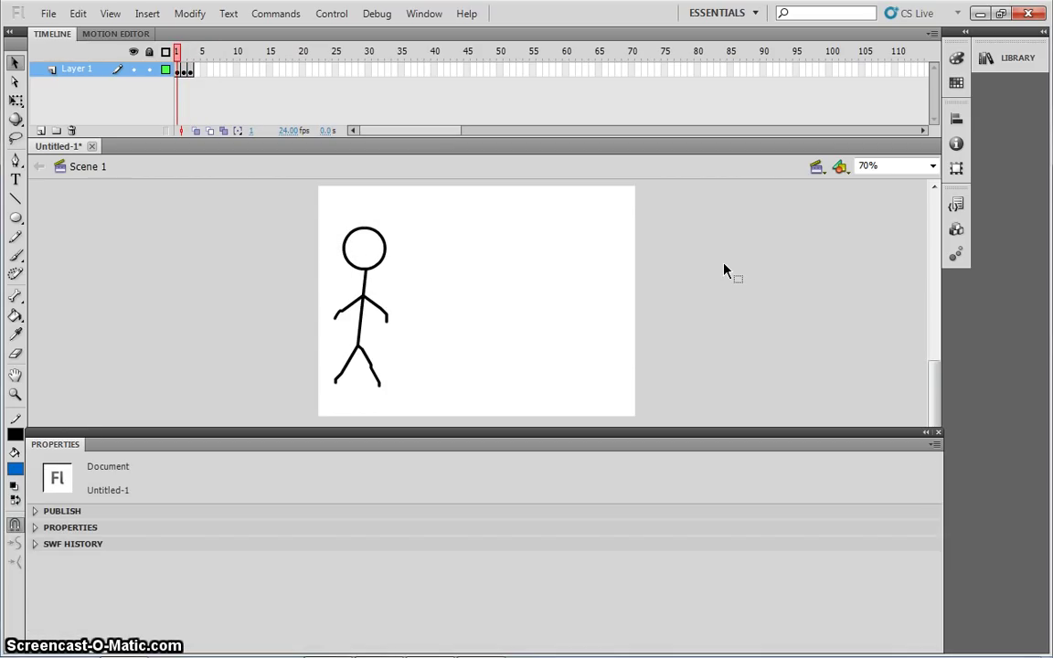
{"action": "key", "text": "ctrl+y"}
{"action": "key", "text": "ctrl+y"}
{"action": "left_click", "coordinate": [724, 270]}
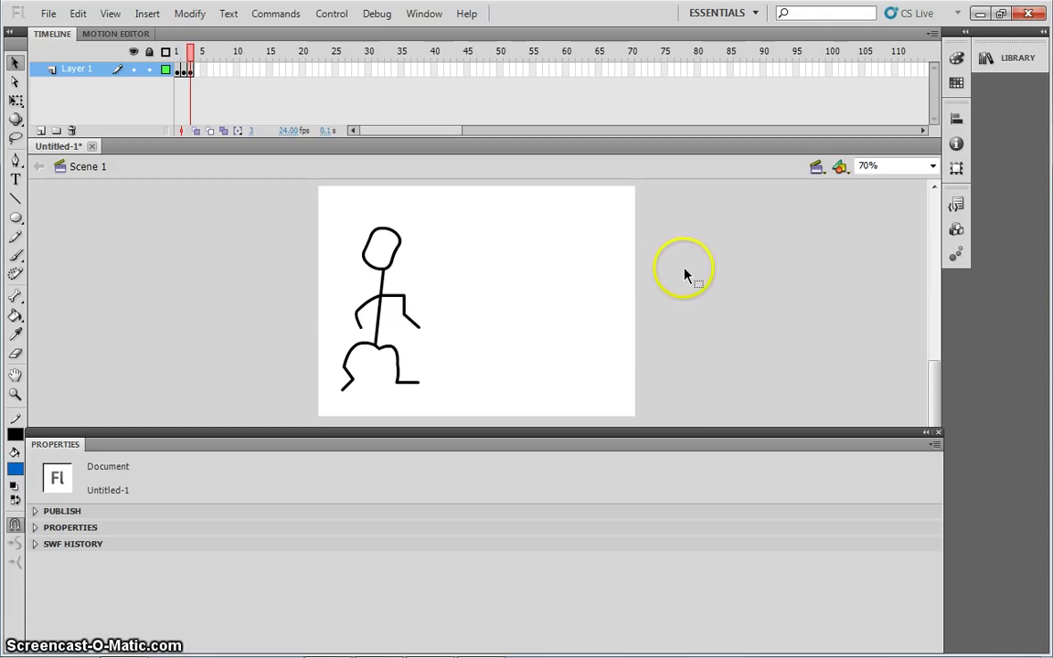
Change the document frame rate from 24 to 11 fps and test the slower walk, then close it
{"action": "left_click", "coordinate": [35, 527]}
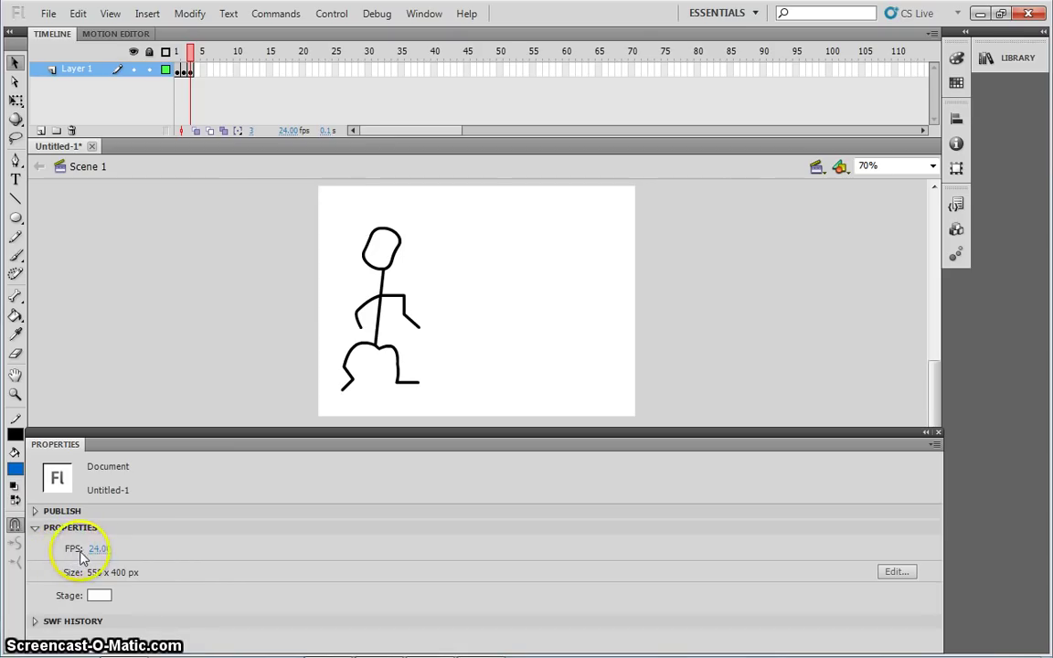
{"action": "left_click", "coordinate": [96, 550]}
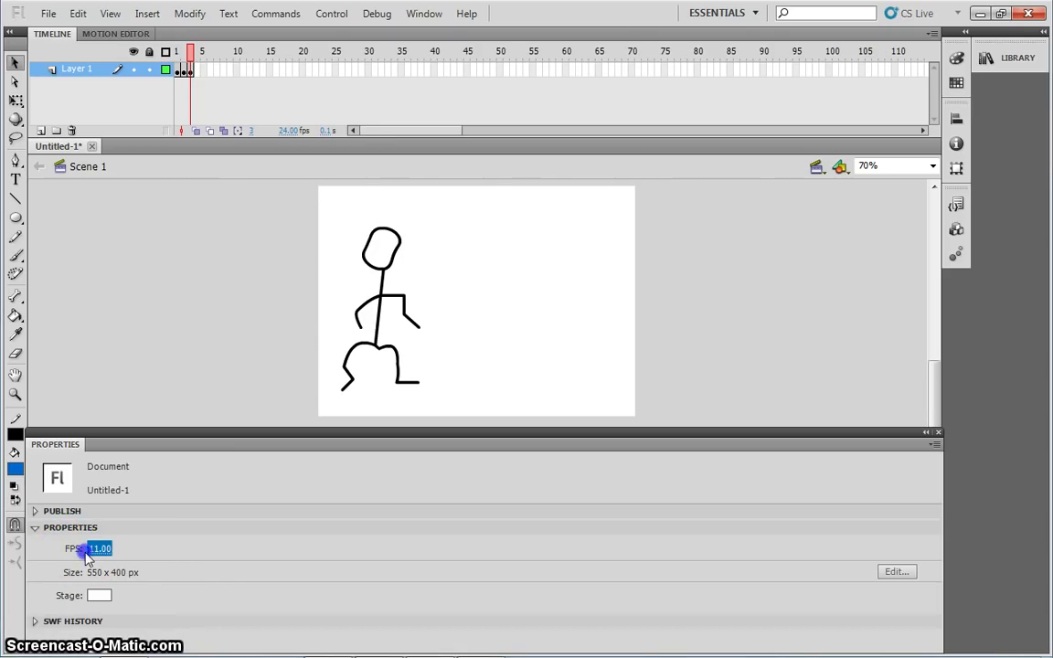
{"action": "left_click", "coordinate": [334, 12]}
{"action": "mouse_move", "coordinate": [398, 146]}
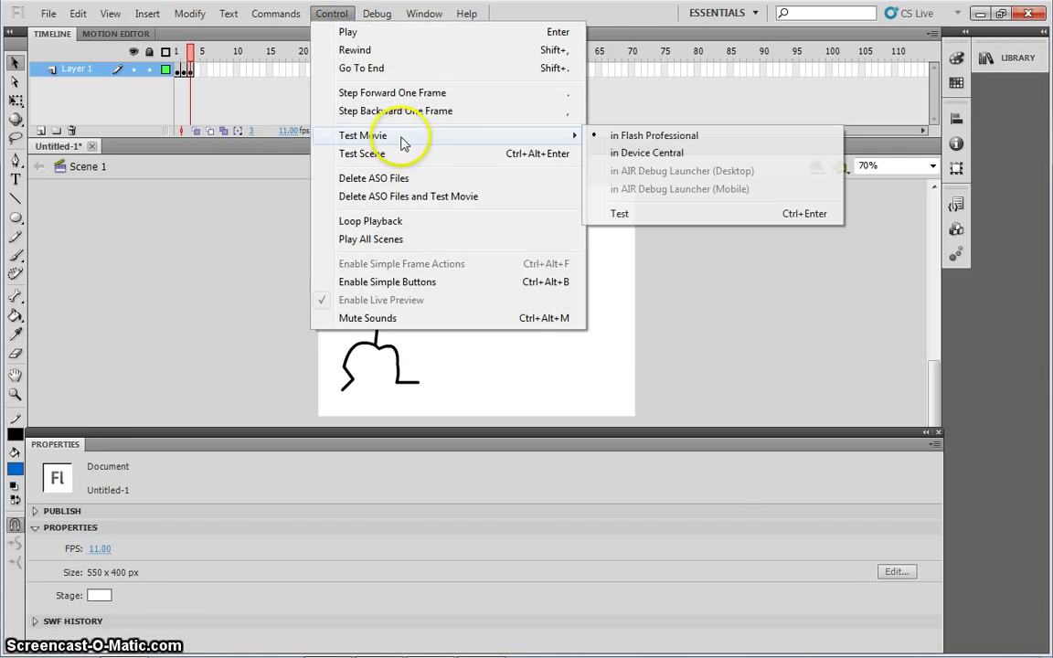
{"action": "left_click", "coordinate": [650, 135]}
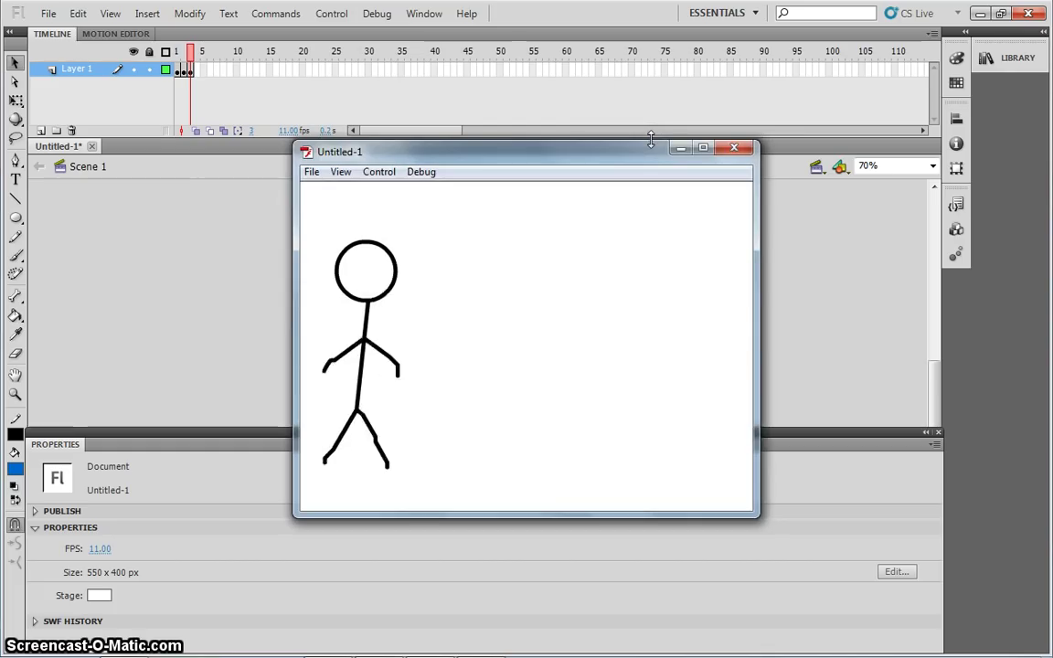
{"action": "left_click", "coordinate": [734, 149]}
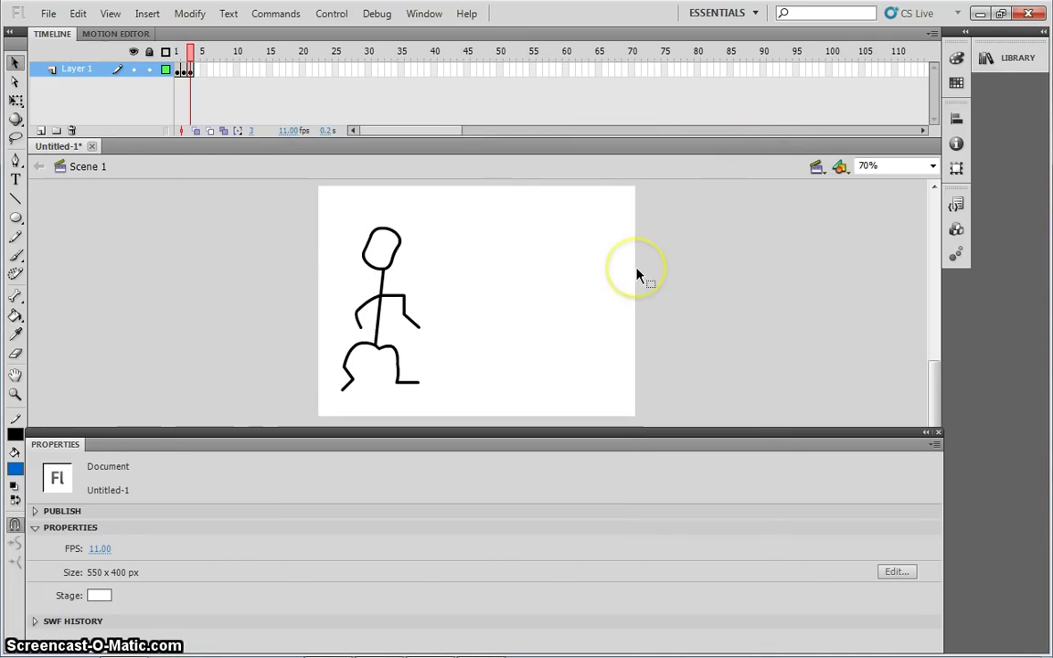